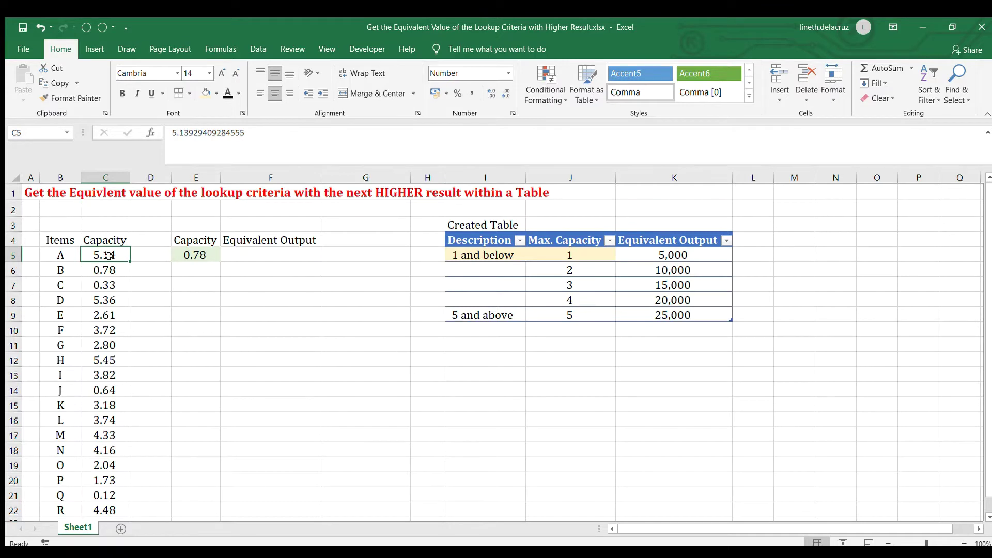
Review the full capacity values of items A, B and C in the table
click(60, 250)
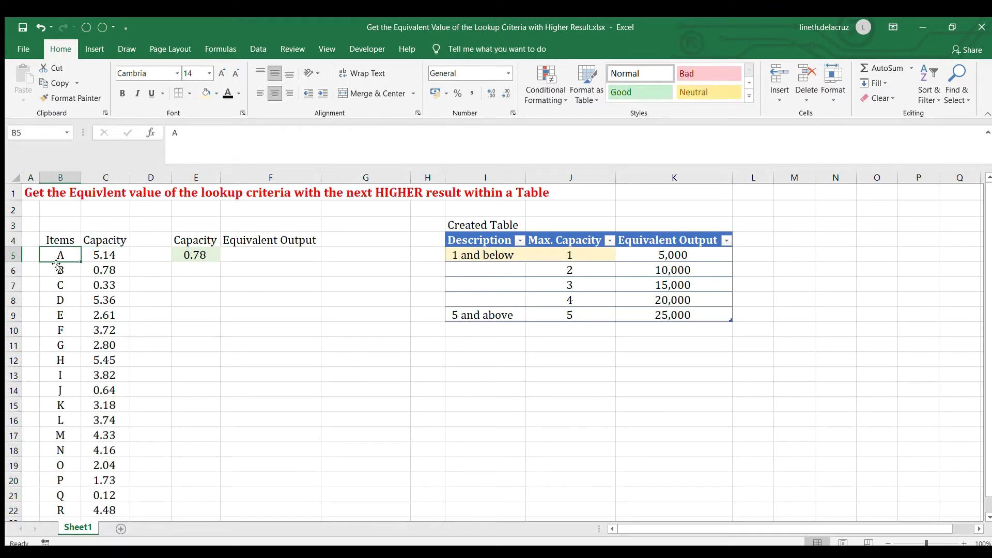
click(109, 283)
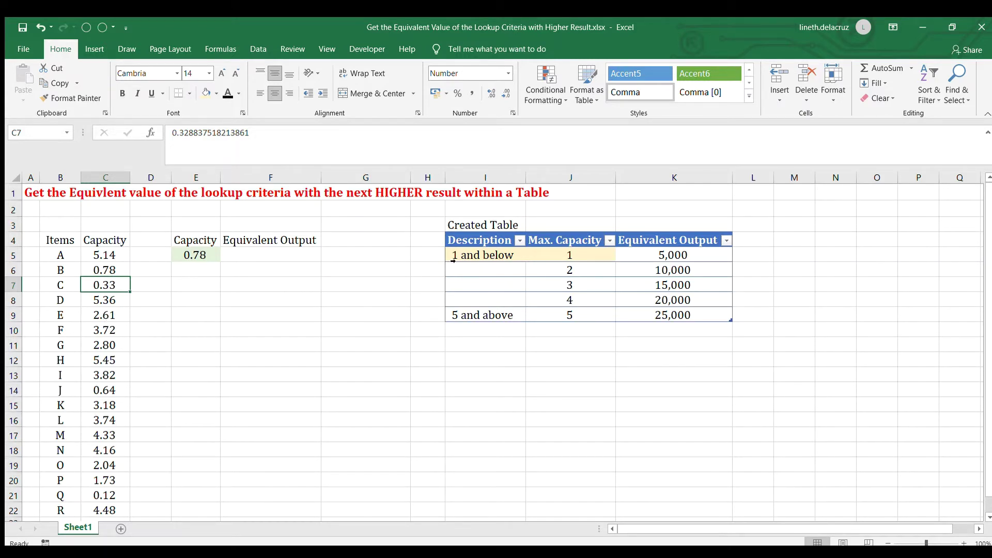
click(113, 258)
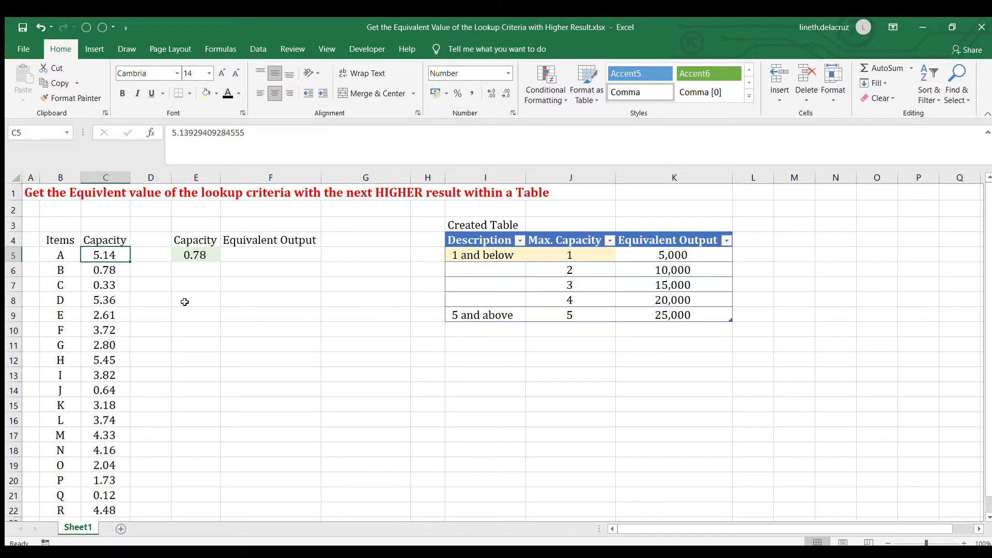
click(108, 277)
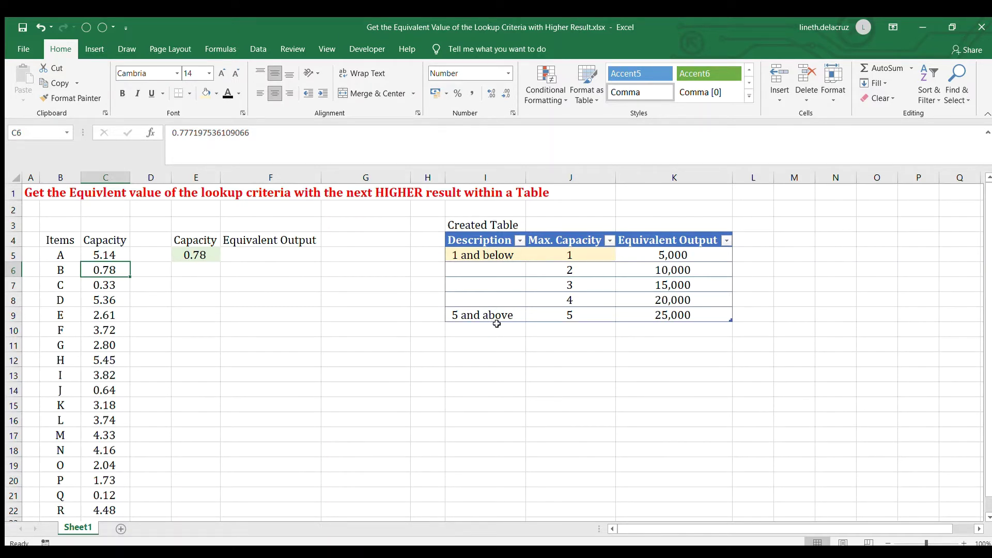
Enter =VLOOKUP(E5,Table1[[Max. Capacity]:[Equivalent Output]],2,TRUE) in F5, which returns #N/A
click(287, 261)
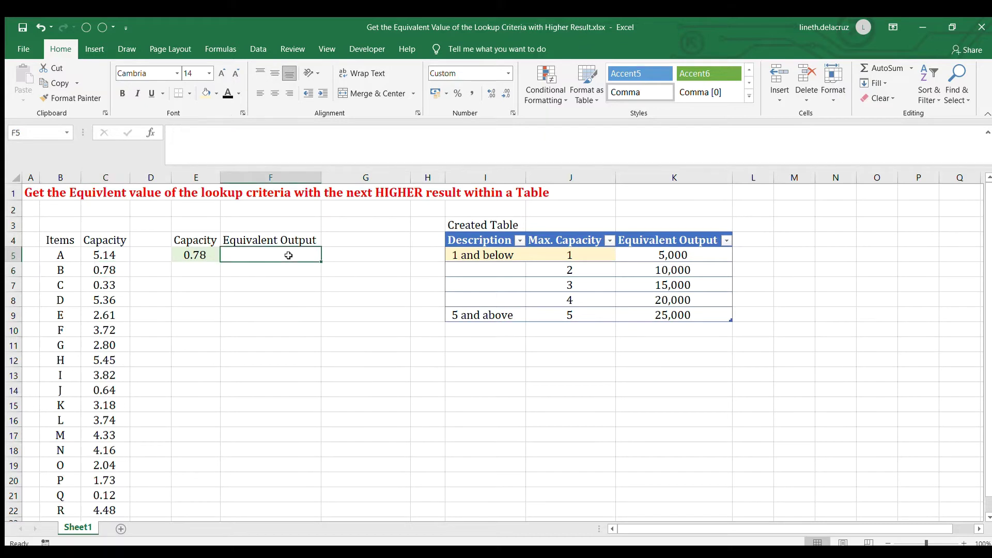
text(=v)
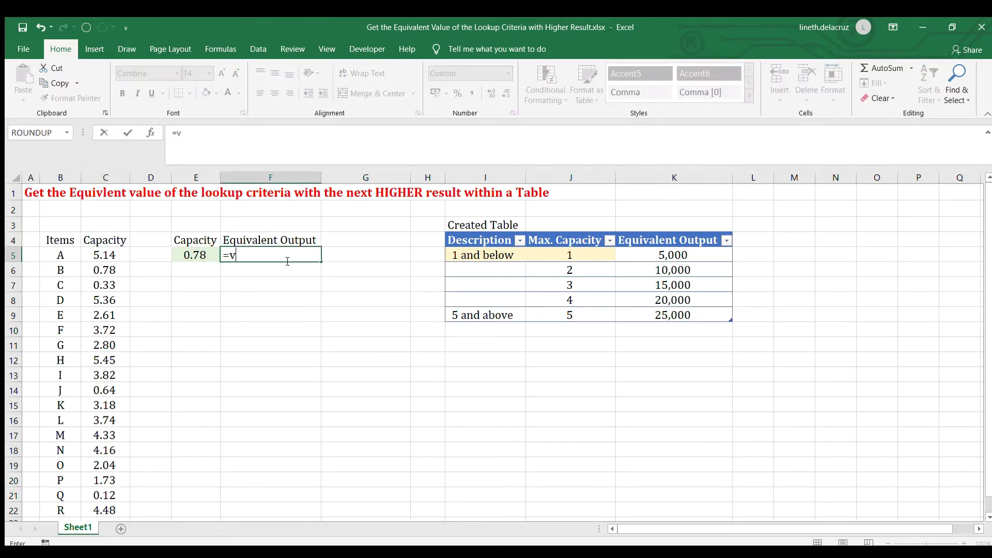
text(lookup()
click(195, 255)
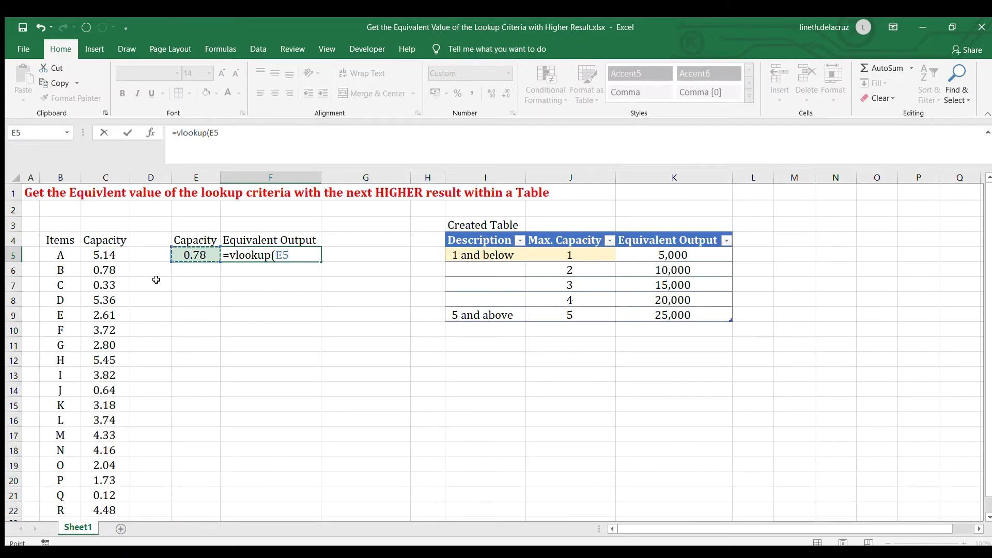
text(,)
drag(594, 257, 679, 313)
text(,)
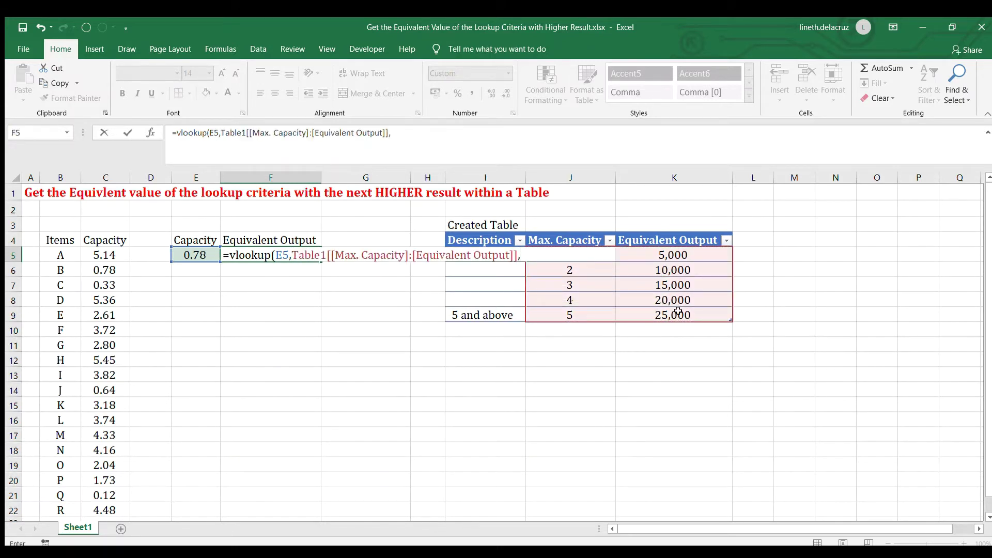
text(2)
text(,true))
key(Return)
key(Up)
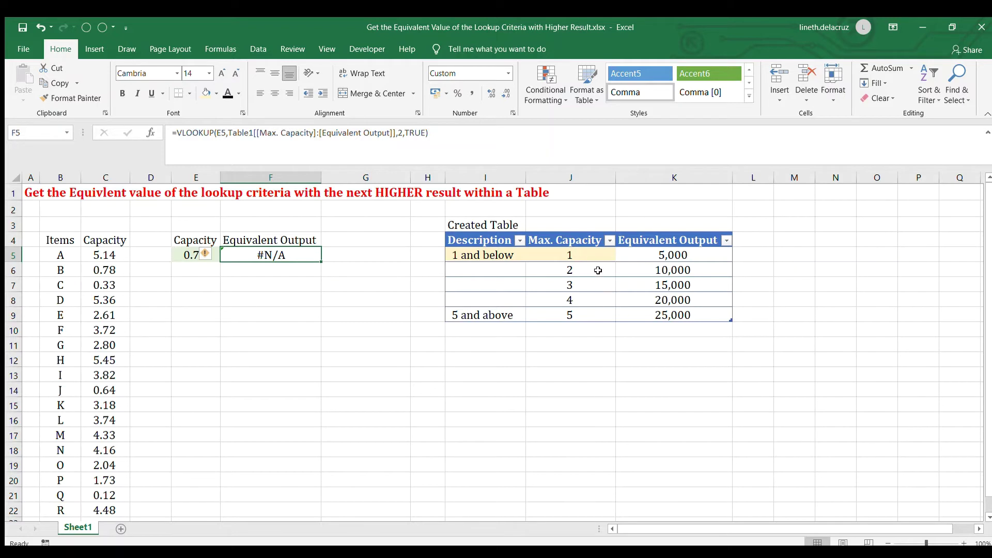
Begin wrapping F5's VLOOKUP in IF with the condition E5<Table1[@[Max. Capacity]]
double_click(235, 256)
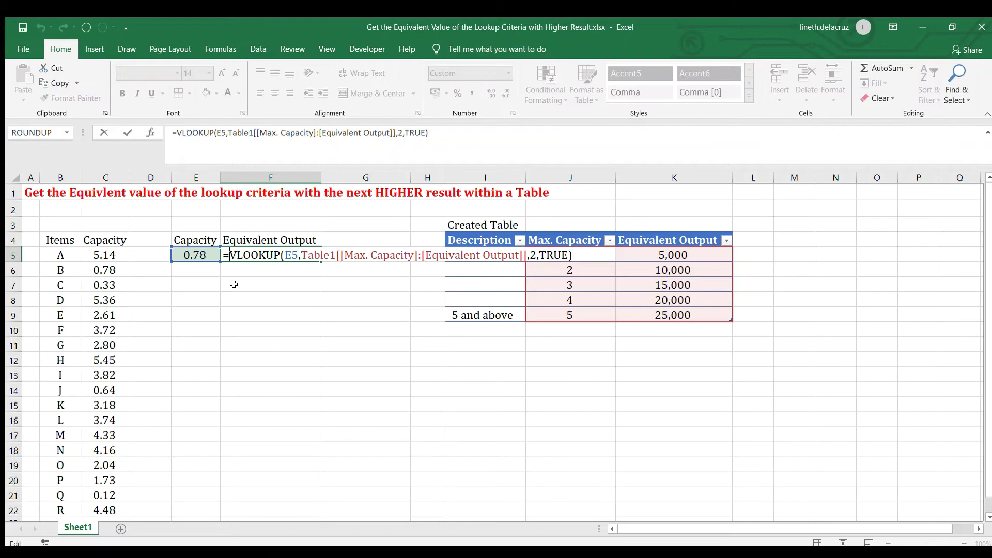
text(if9)
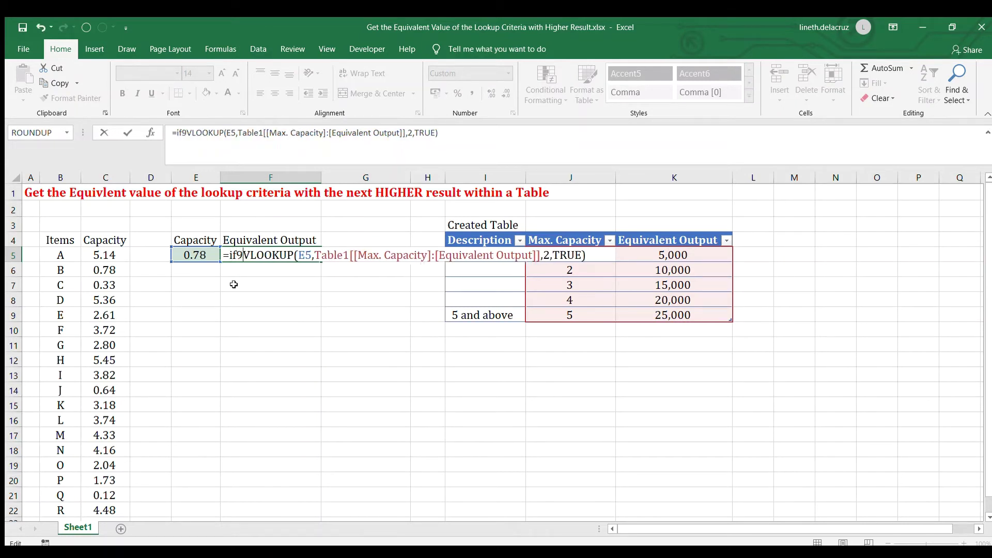
key(BackSpace)
text(()
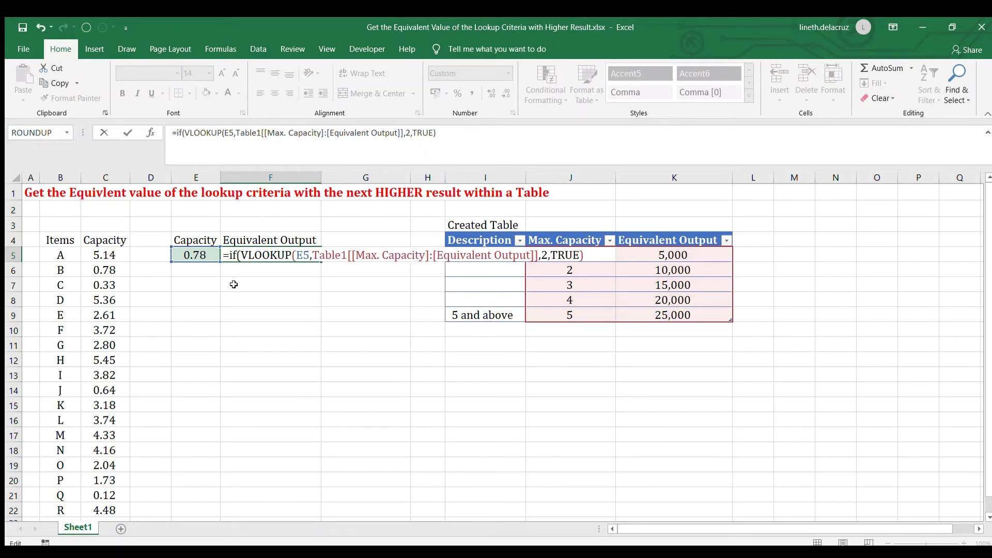
click(187, 256)
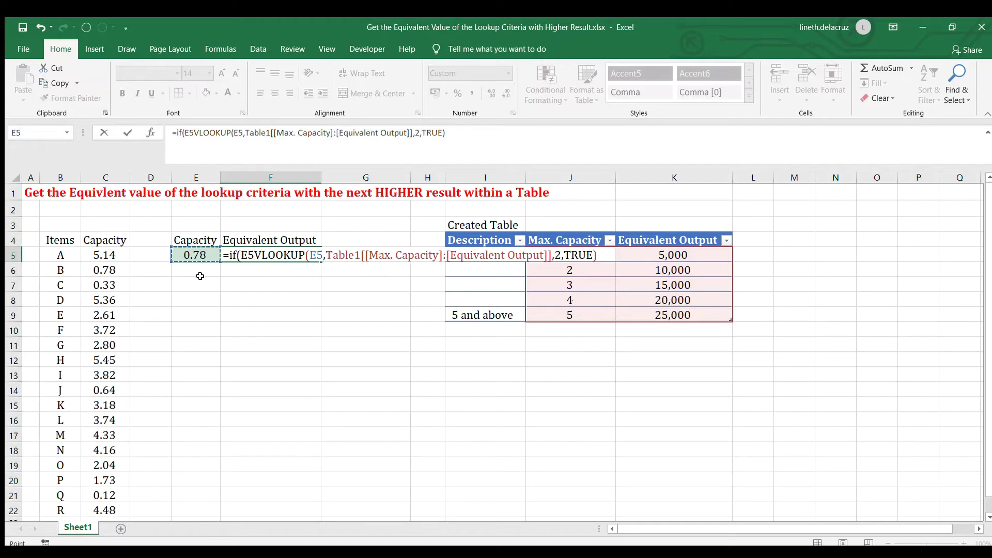
text(<)
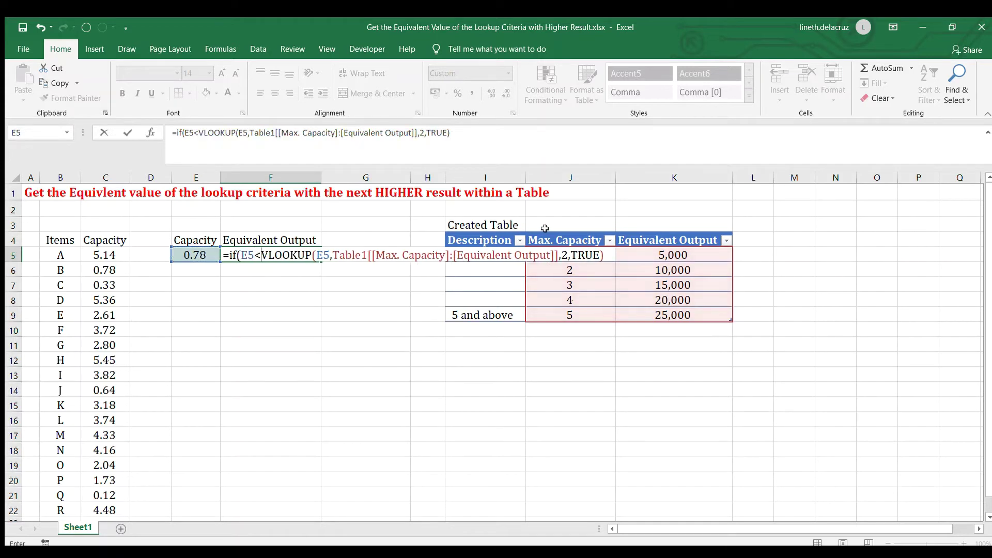
click(561, 241)
click(566, 258)
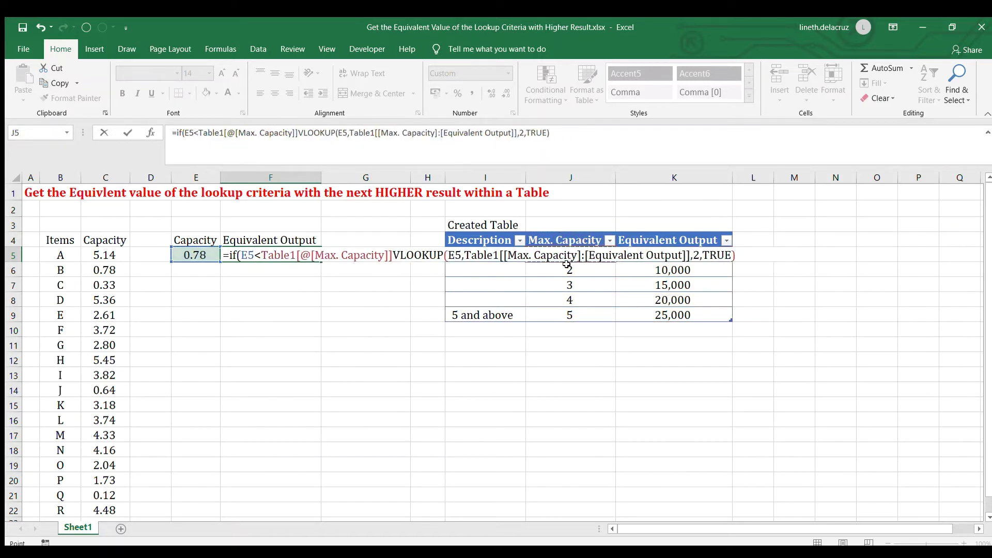
text(,)
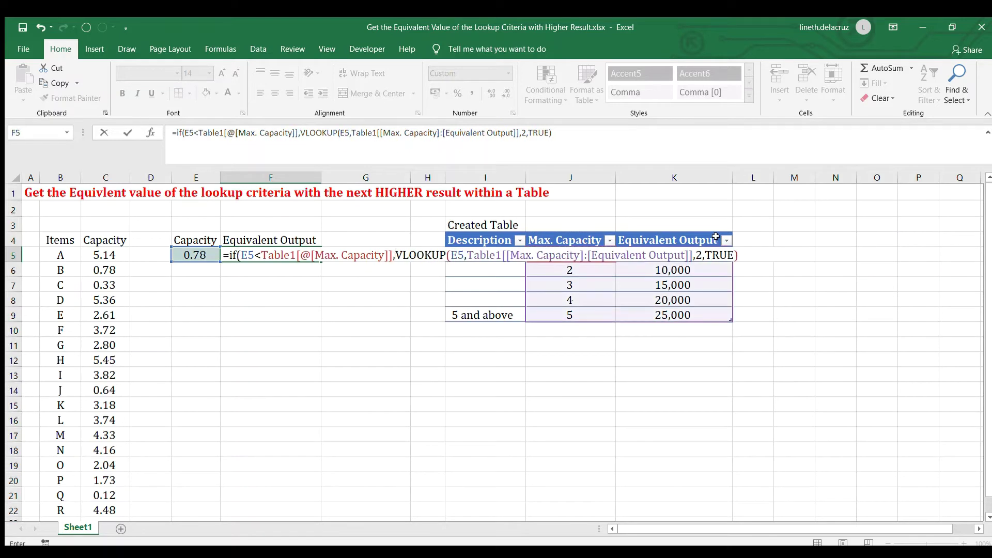
Add Table1[@[Equivalent Output]] as the IF result and close the formula, showing 5,000
click(716, 239)
click(660, 257)
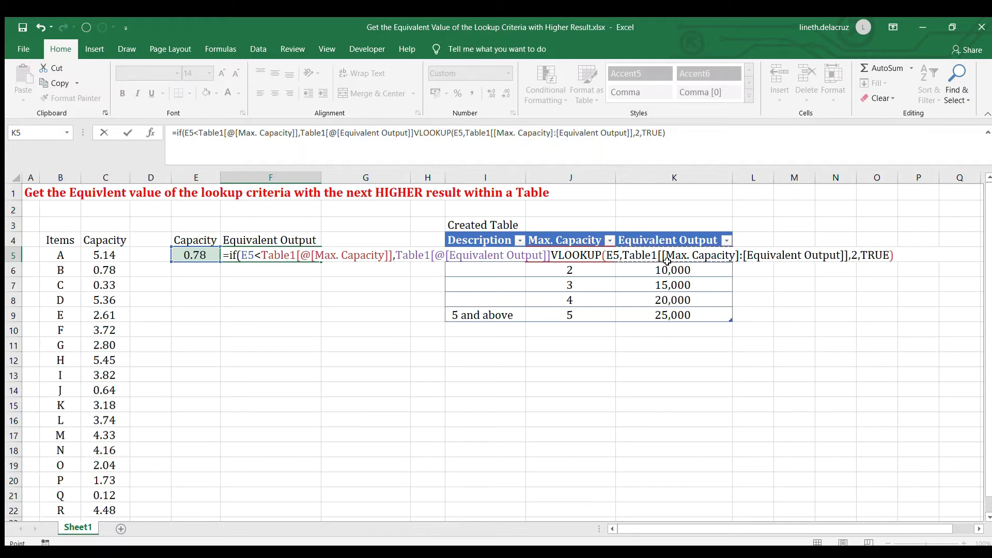
text(,)
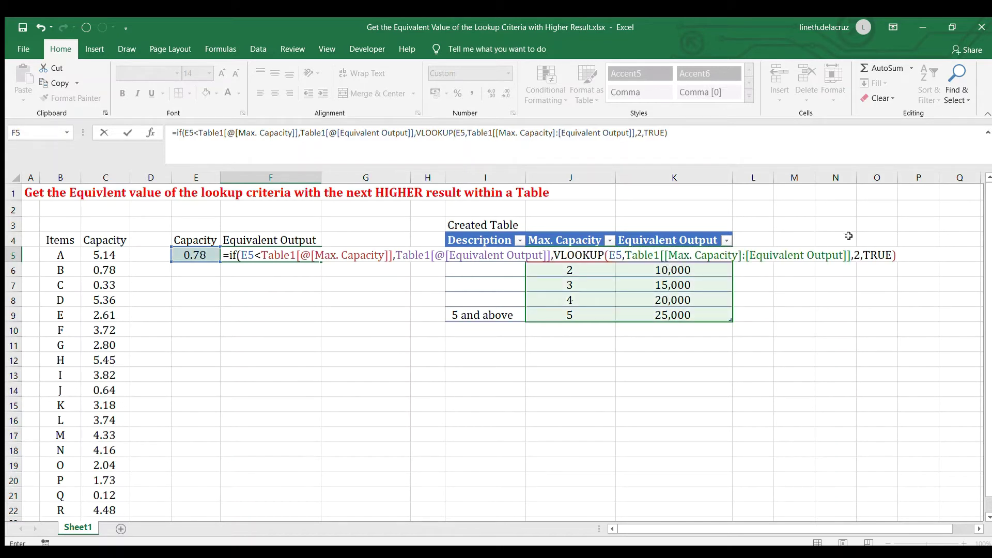
click(900, 256)
text())
key(Return)
key(Up)
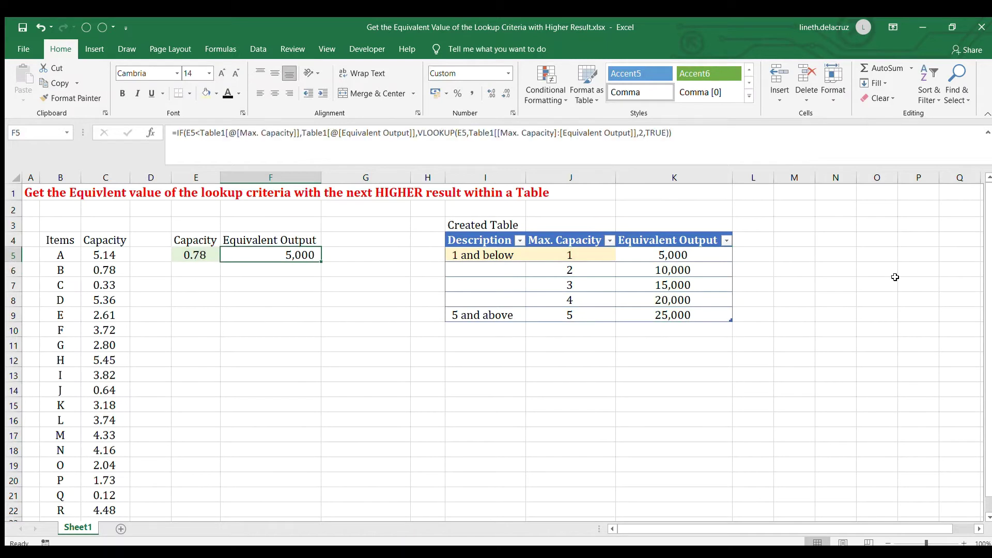
Switch the E5 capacity to 5.36, then 2.61, checking F5's result each time
click(220, 259)
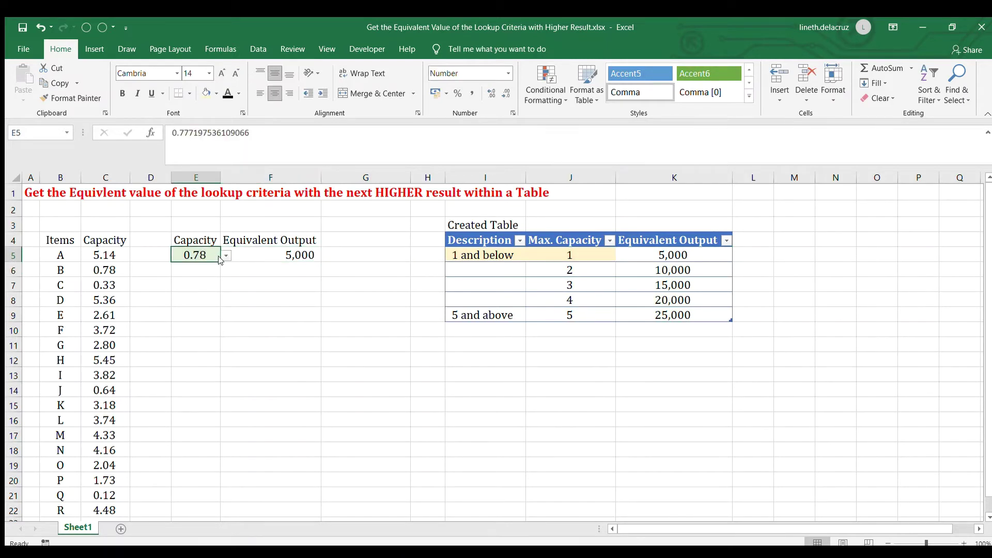
click(200, 283)
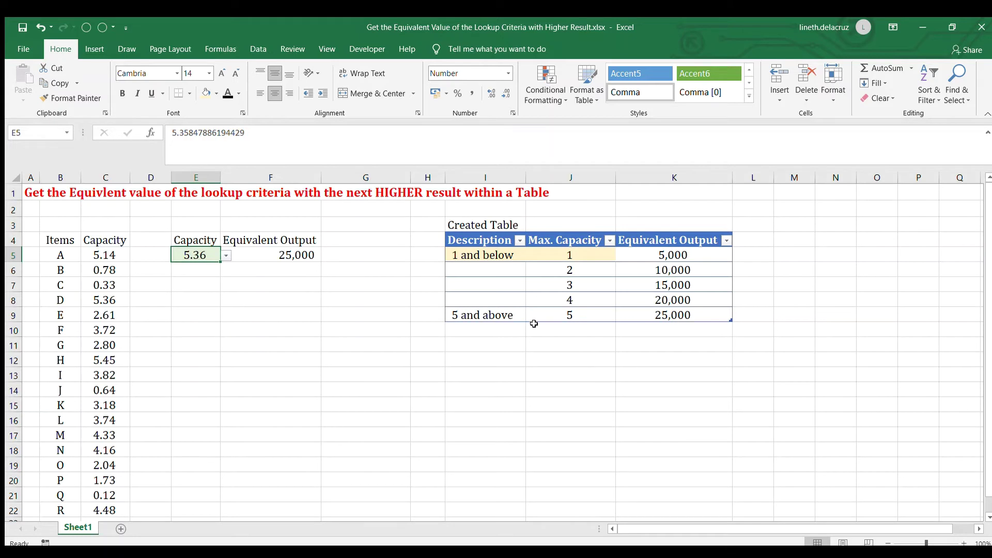
click(297, 250)
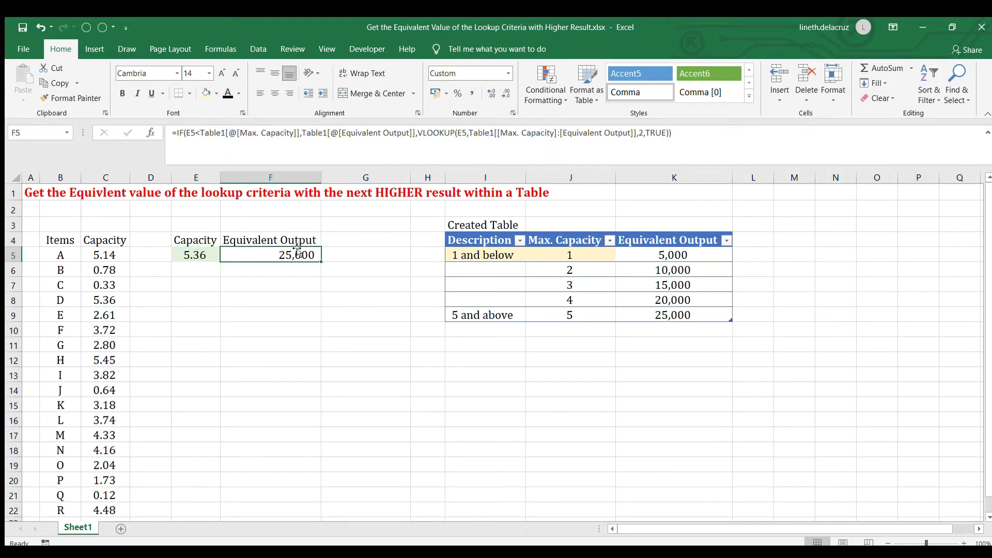
click(670, 313)
click(205, 259)
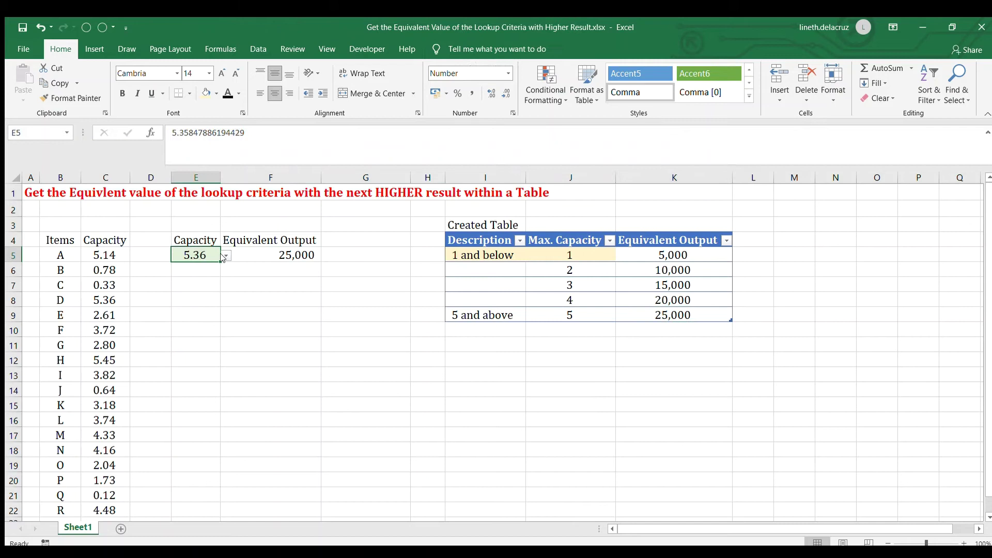
click(195, 280)
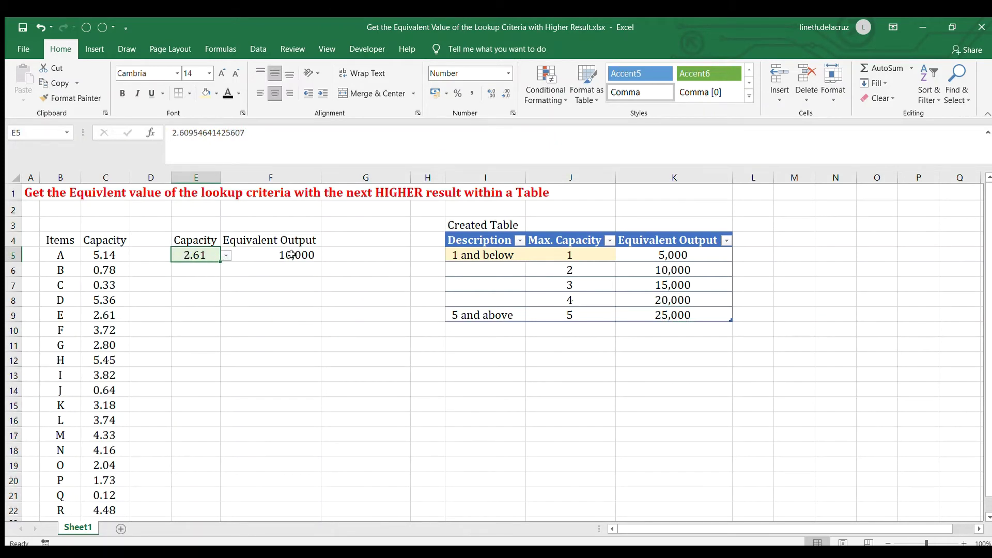
click(245, 262)
Compare F5's 10,000 result with the table's 10,000 and 15,000 outputs and max capacity 3
click(195, 261)
click(293, 255)
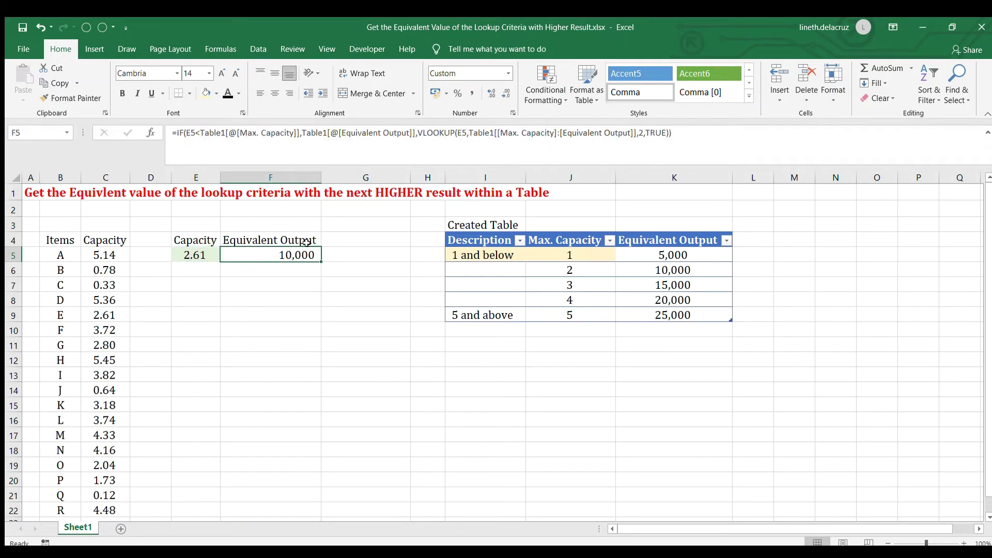
click(679, 272)
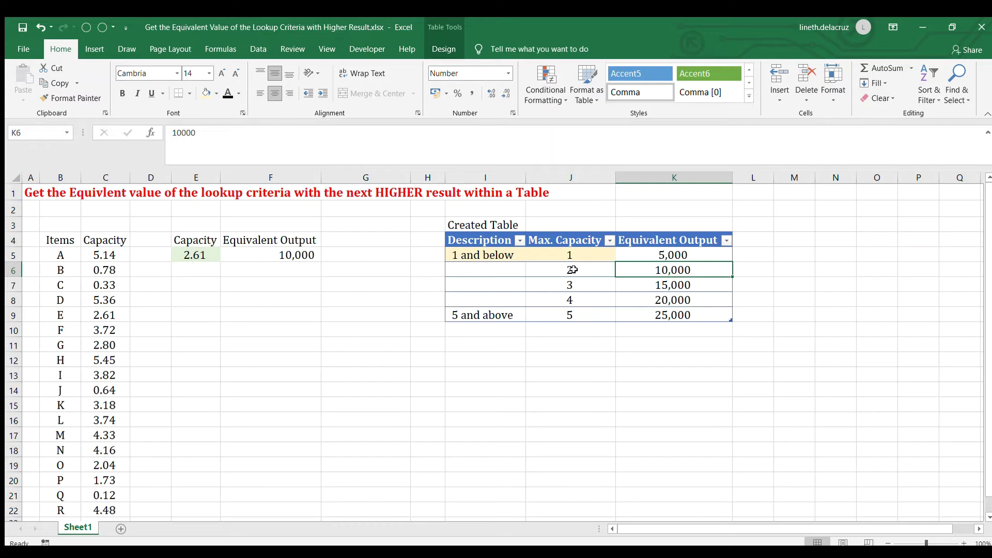
click(672, 285)
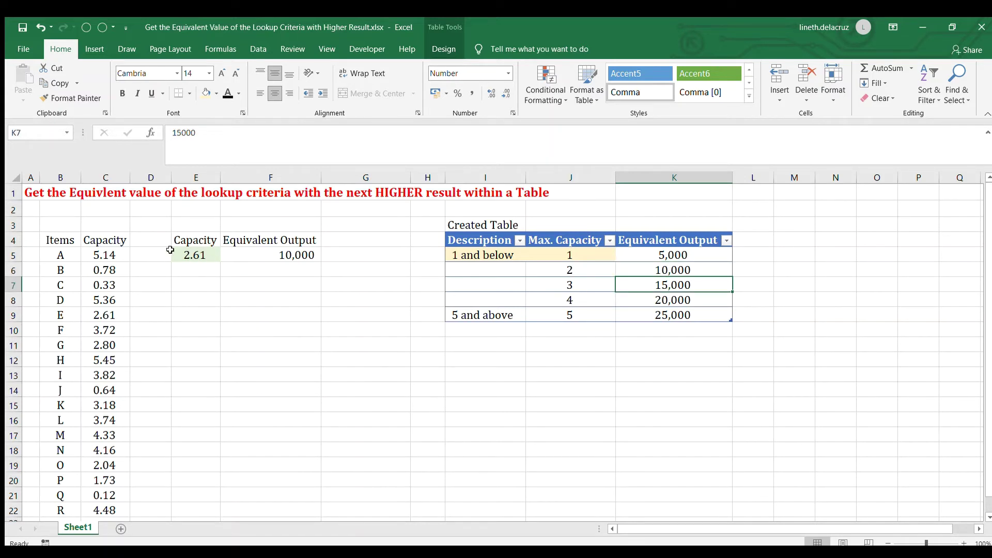
click(558, 285)
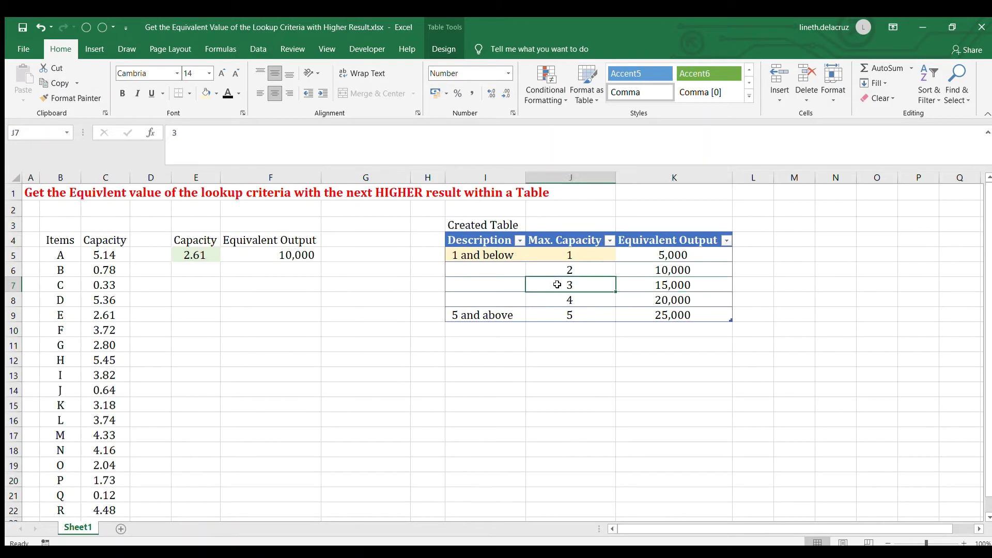
click(282, 254)
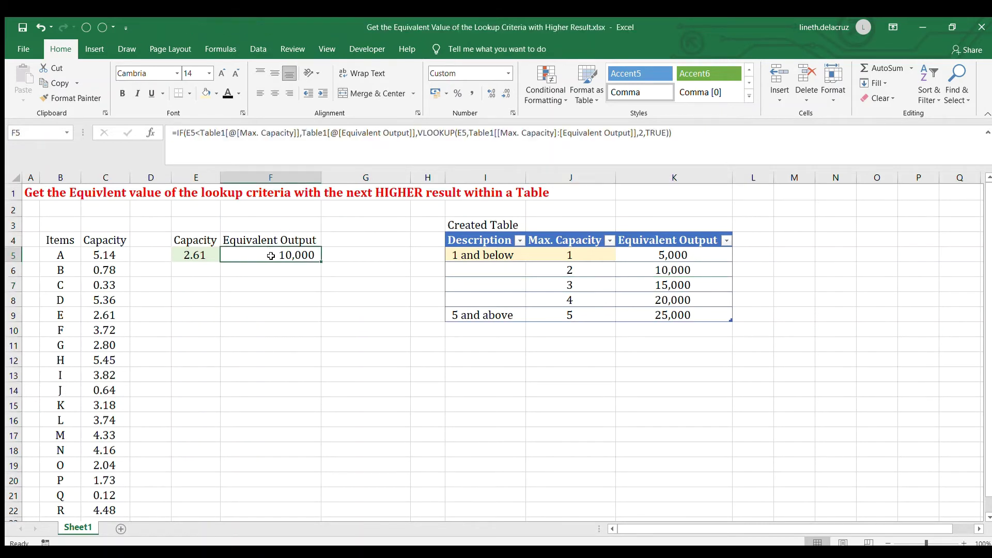
click(631, 265)
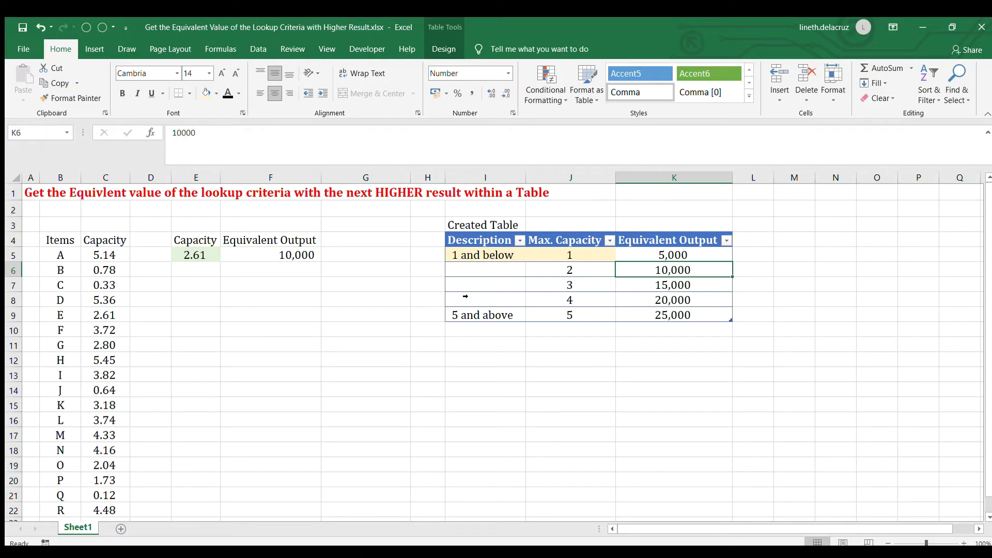
Make G5's 'If, Vlookup' label visible and start =INDEX(Table1[Equivalent Output],MATCH(TRUE, in F7
click(331, 254)
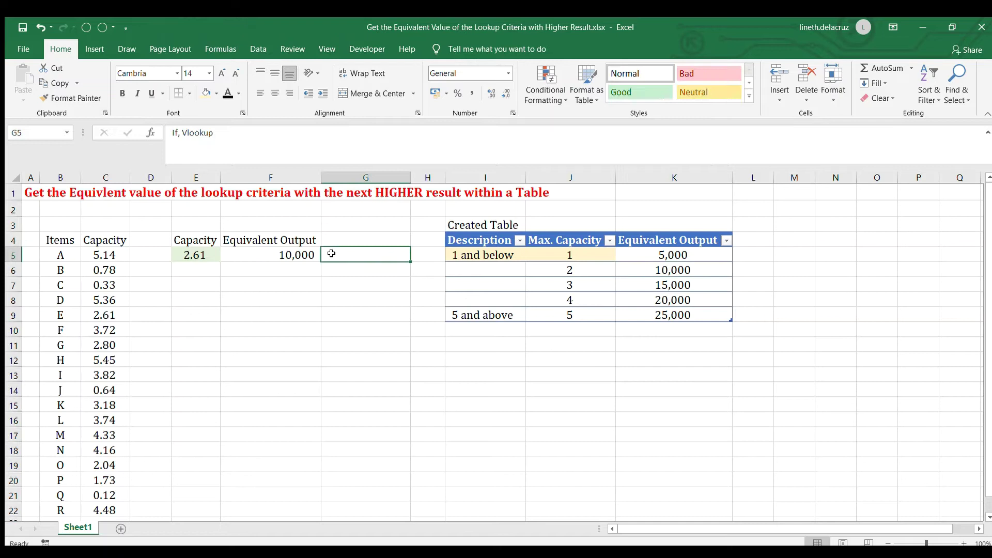
click(225, 93)
click(268, 284)
text(=index()
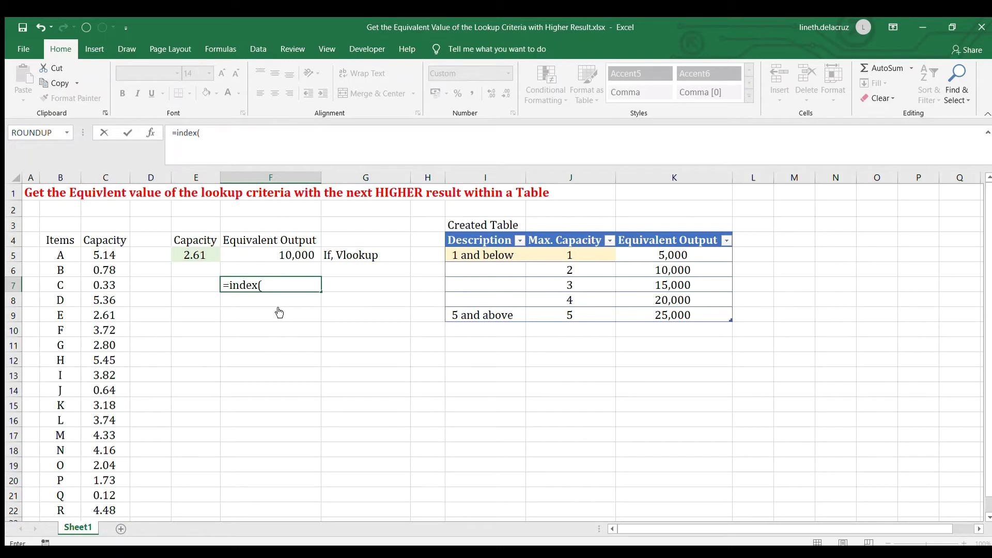
drag(694, 253, 692, 317)
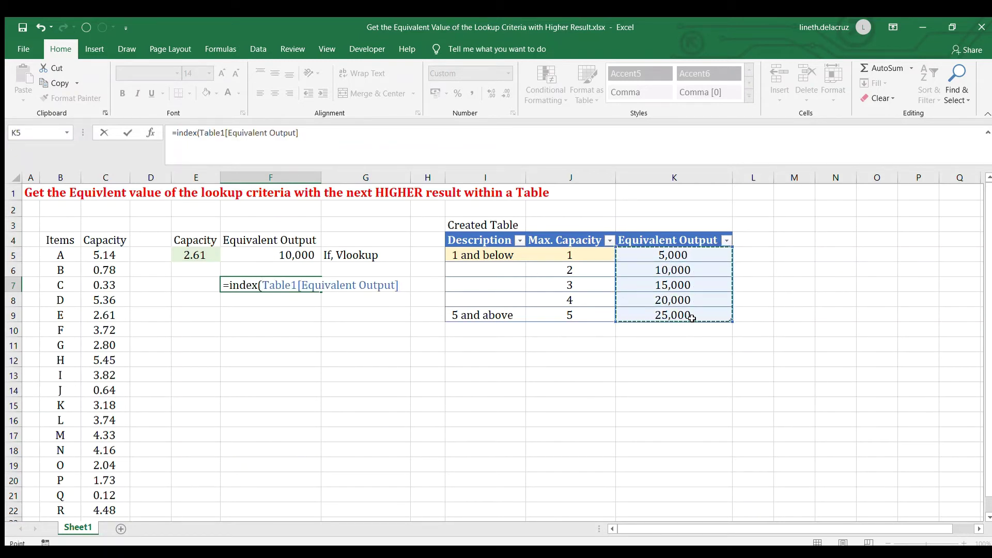
text(,match)
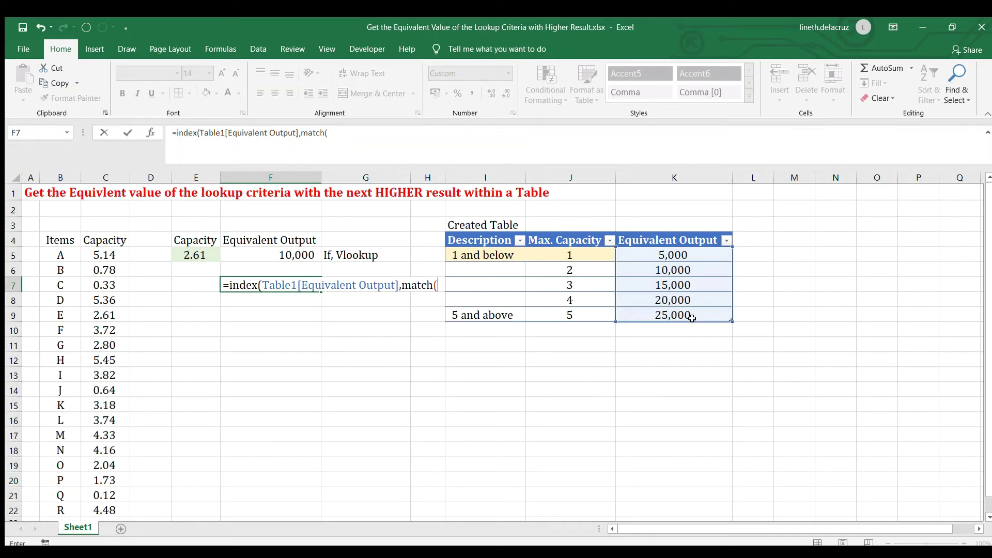
text((true,)
Finish the MATCH with Table1[Max. Capacity]>E5,0 and enter it as an array formula
drag(558, 254, 561, 311)
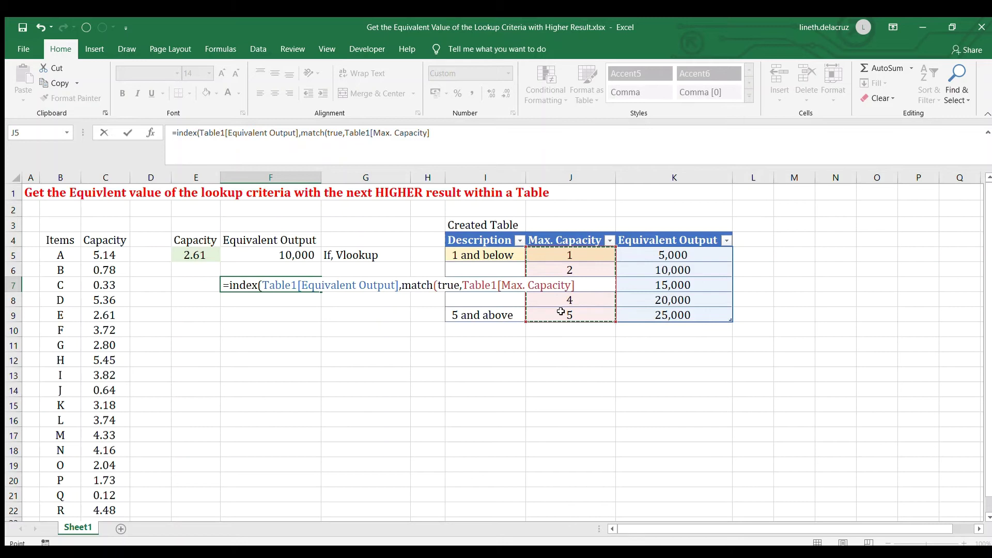
text(>)
click(190, 256)
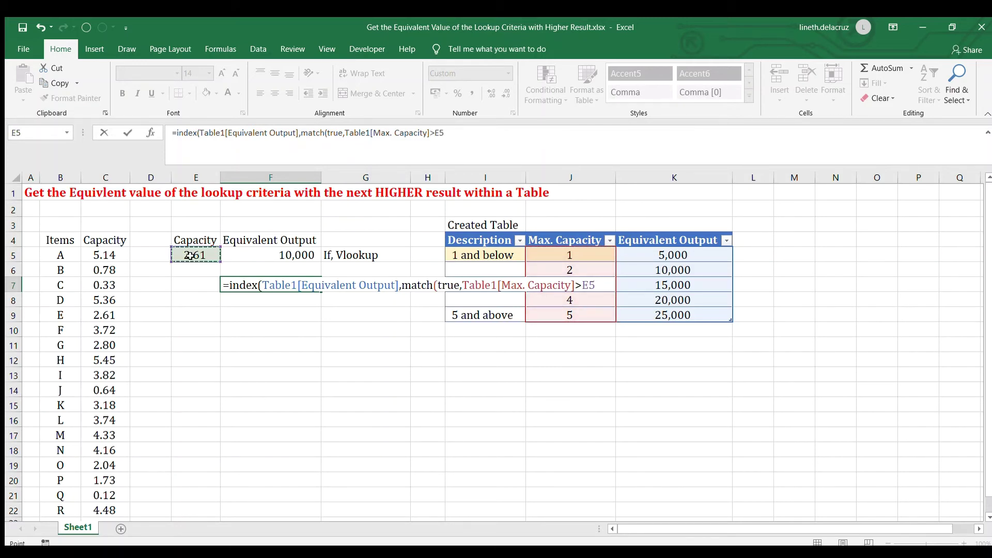
text(,0)
text())
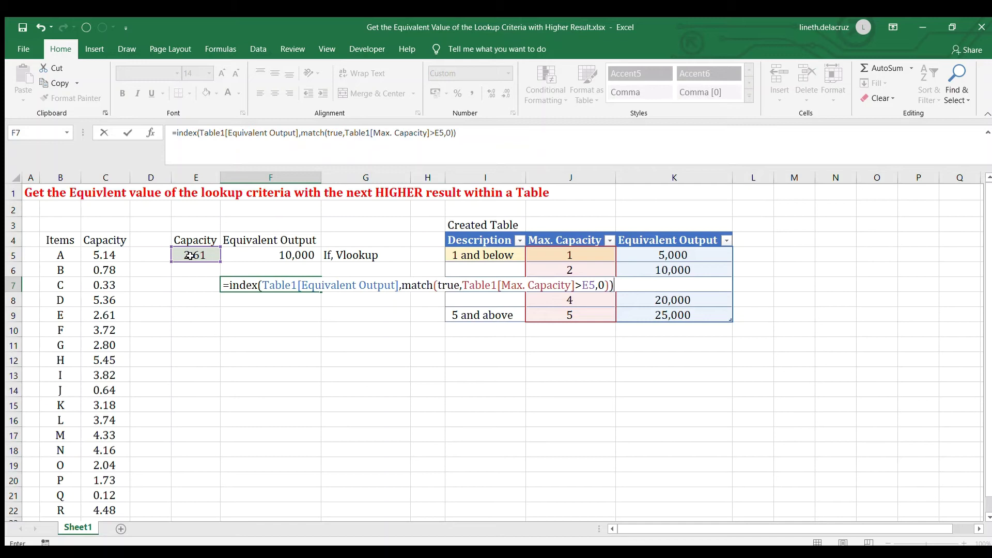
key(ctrl+shift+Return)
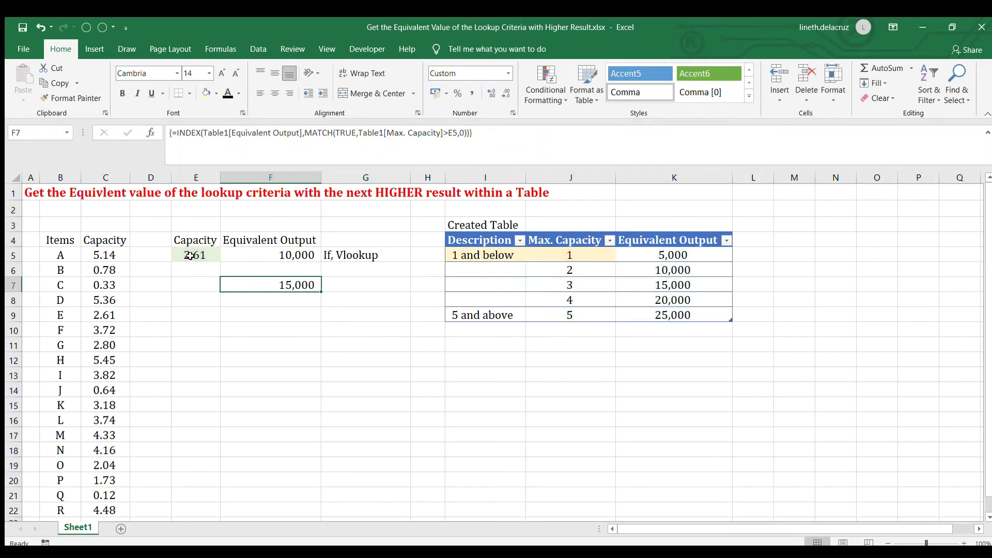
Make G7's 'Ifs, Index, Match' label visible and compare F7 with the table's 15,000
click(361, 282)
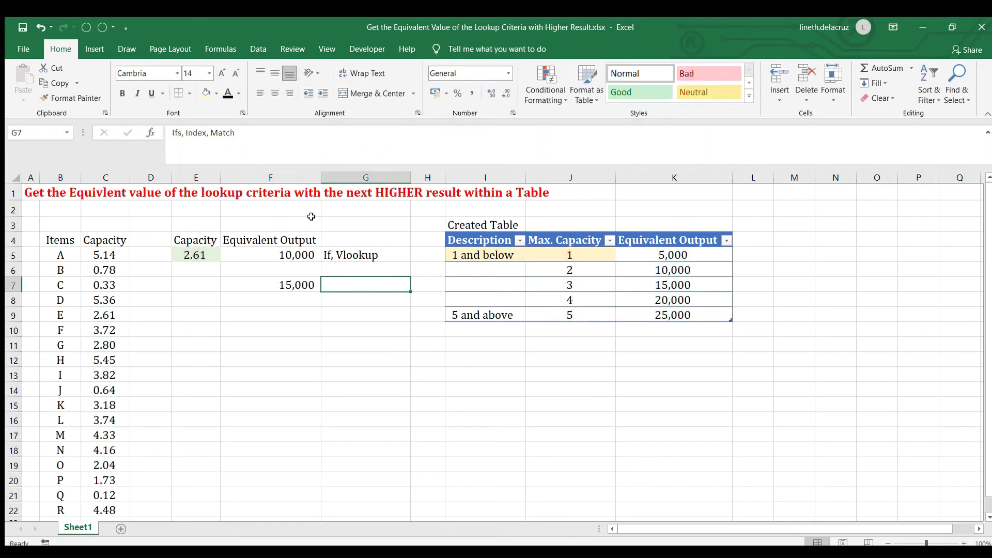
click(227, 94)
click(643, 284)
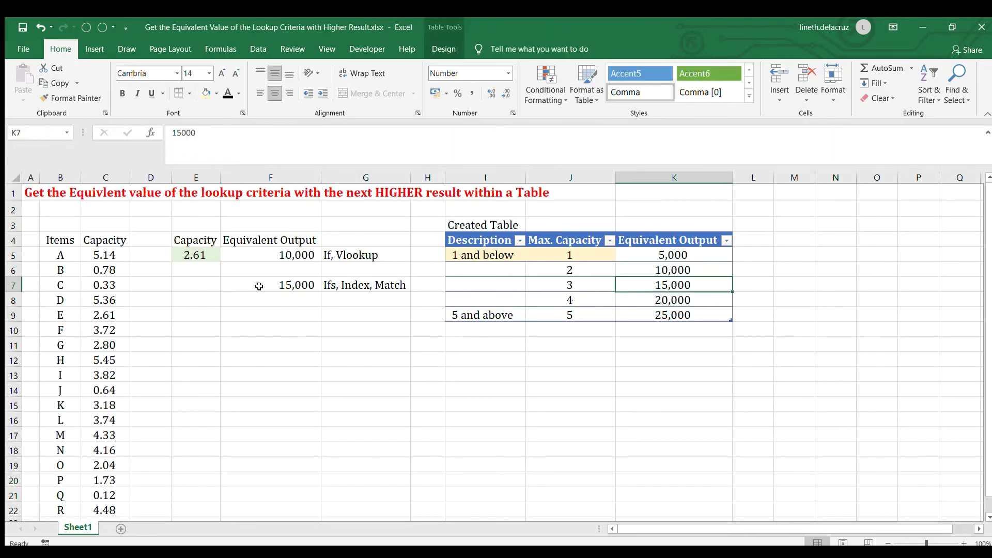
Test capacity 0.78 in E5 and compare F7 with max capacity 1 and output 5,000
click(204, 255)
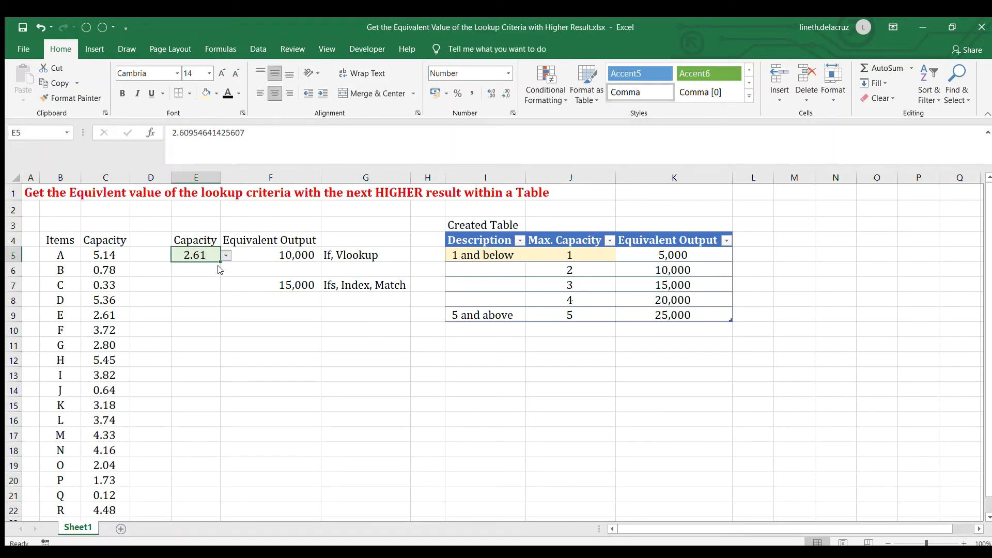
click(226, 256)
click(200, 273)
click(273, 279)
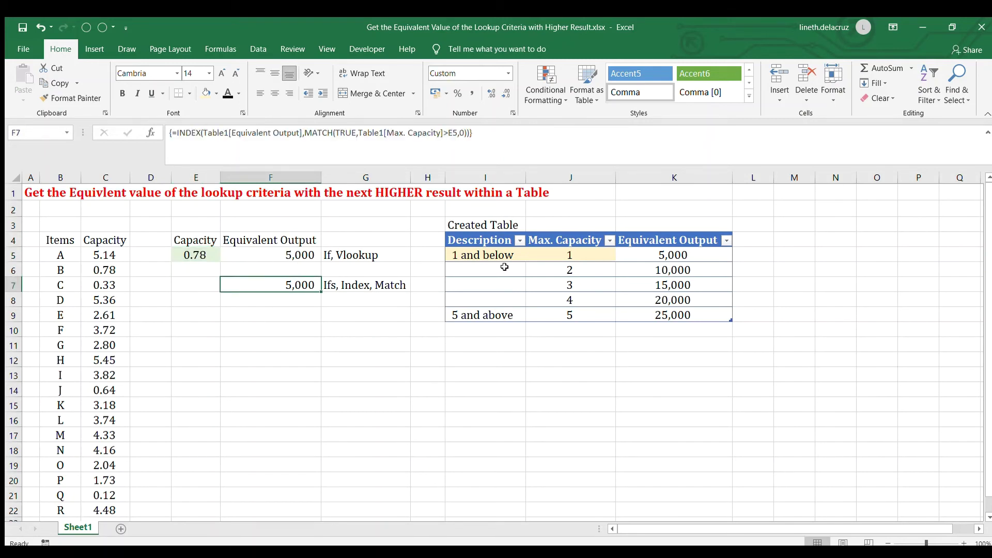
click(573, 257)
click(660, 251)
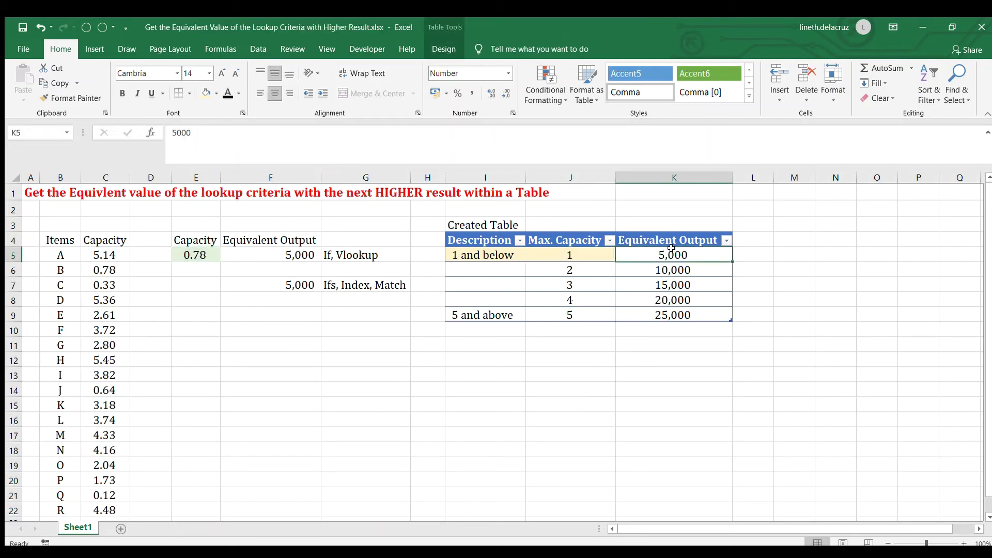
click(292, 291)
Set E5 to 5.14 and reselect F7, whose INDEX/MATCH now returns #N/A
click(199, 258)
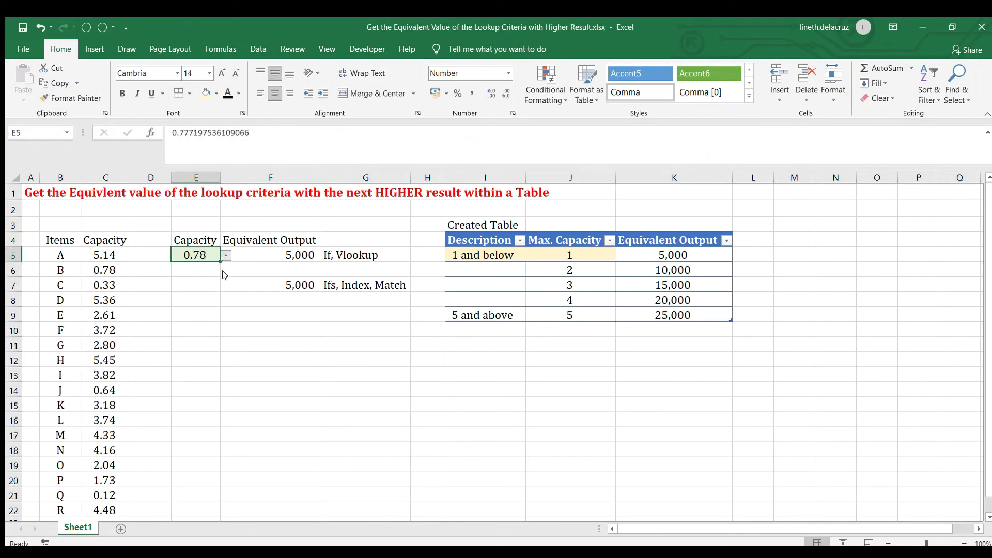
click(226, 256)
click(211, 268)
click(275, 288)
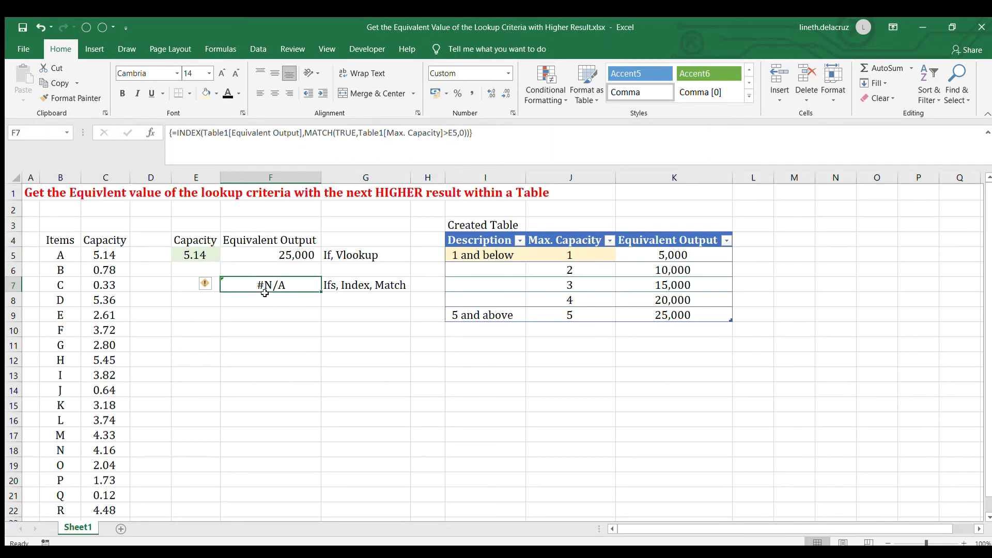
click(585, 330)
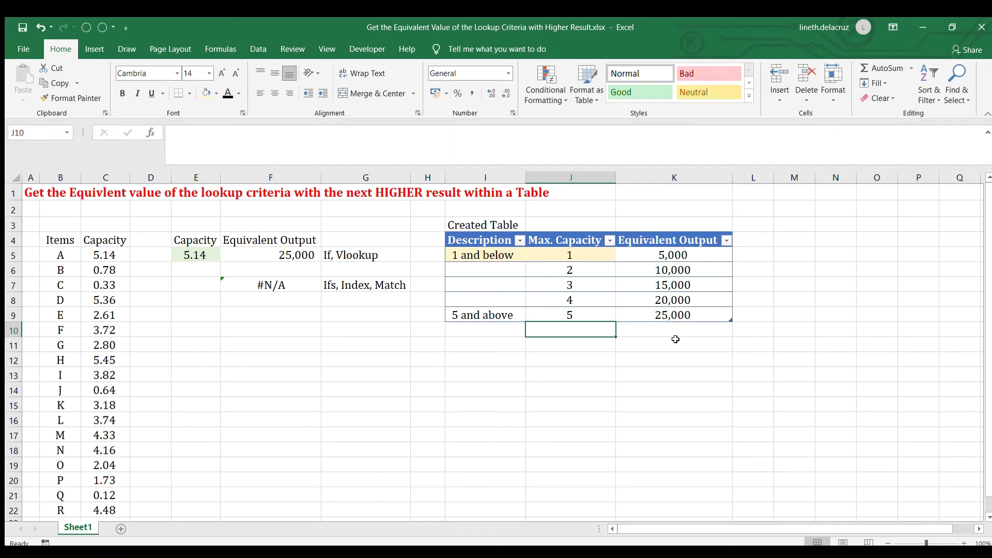
click(261, 282)
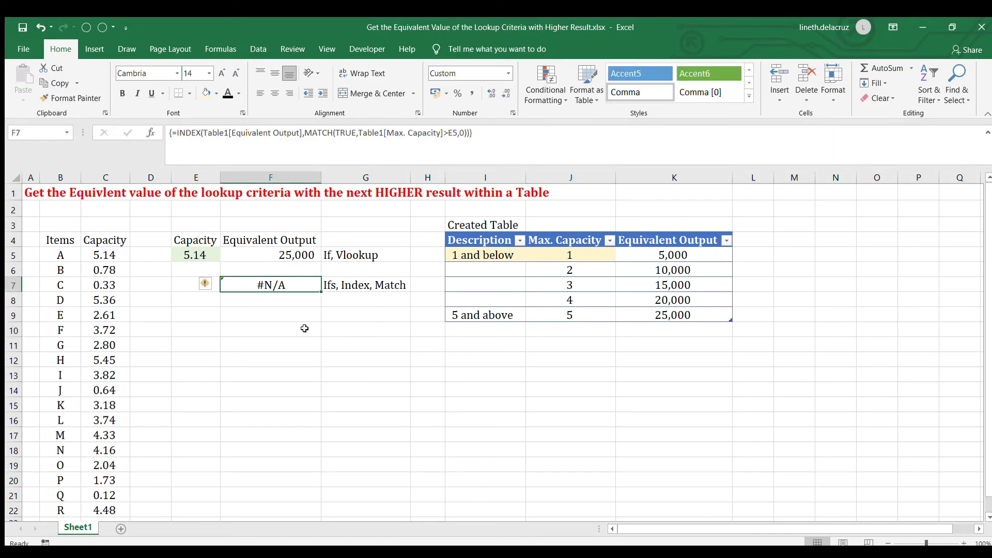
Wrap F7's formula in IFS(E5>J9,K9,TRUE,...) as an array formula, now showing 25,000
key(F2)
key(Home)
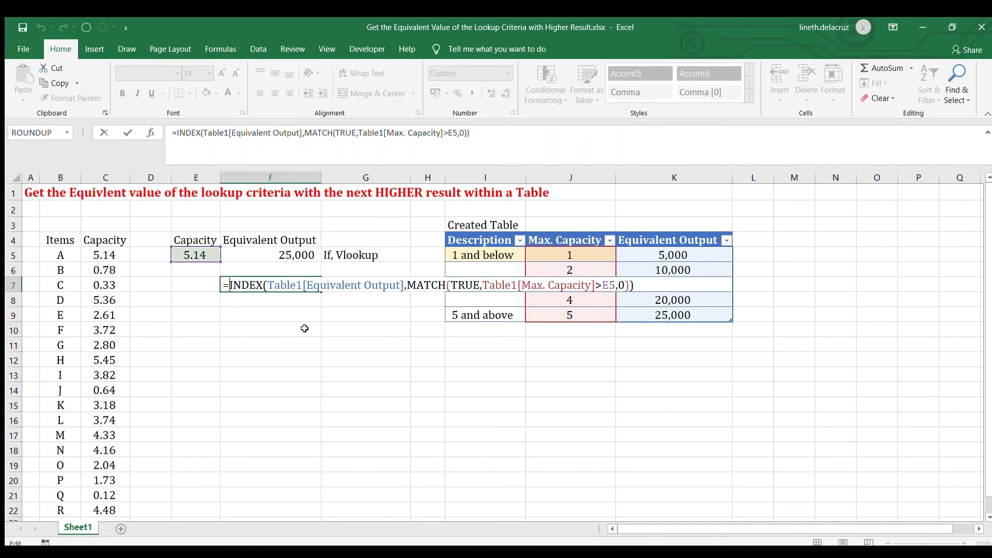
key(Right)
text(IFS)
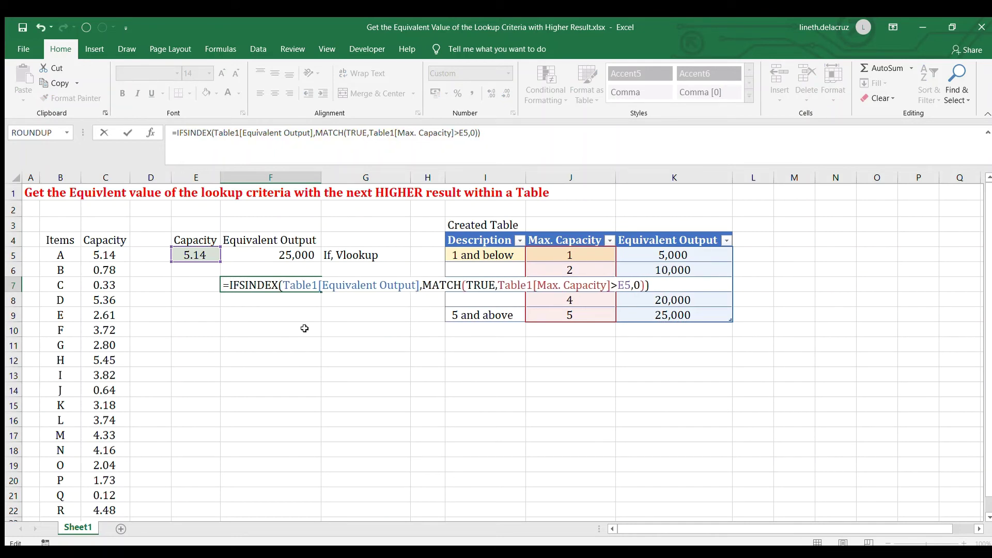
text(()
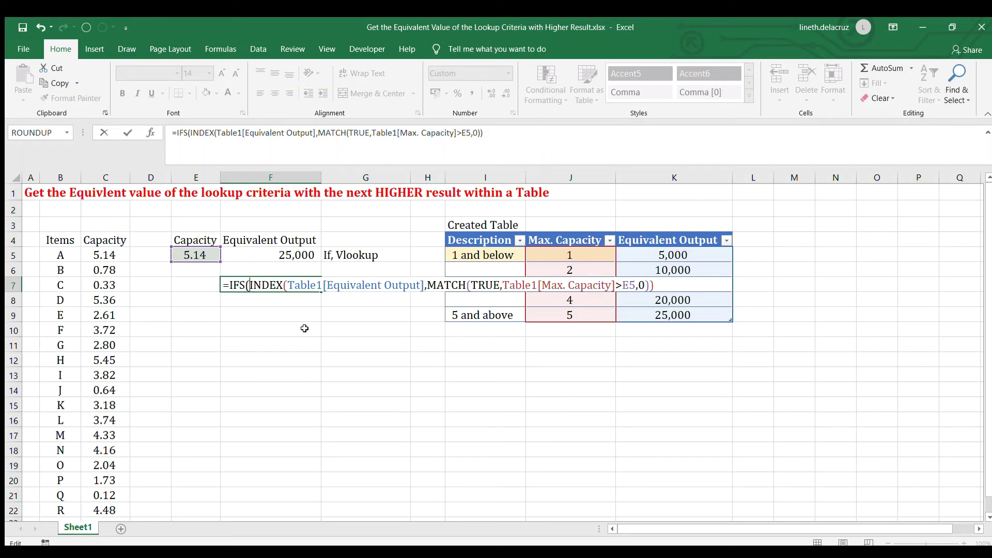
click(201, 255)
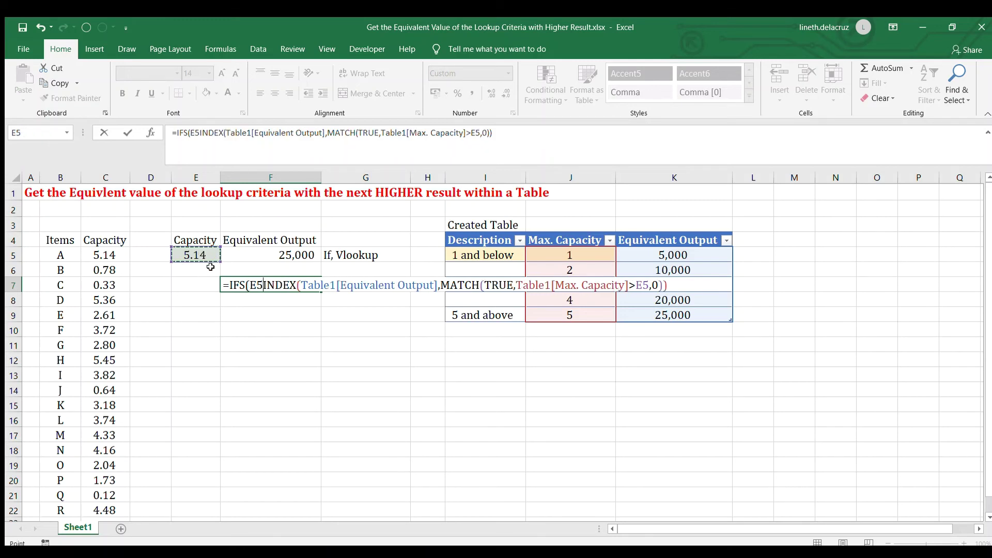
text(>)
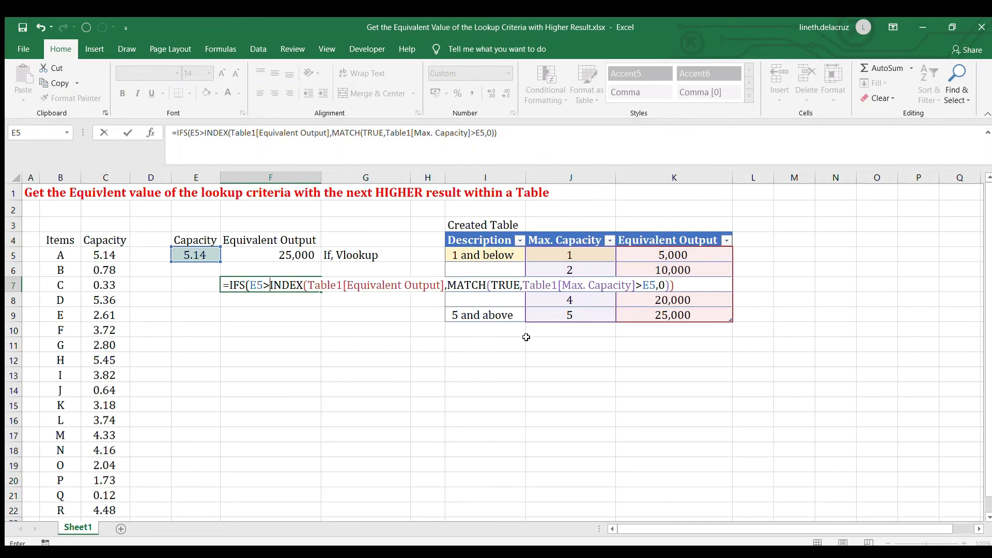
click(576, 314)
text(,)
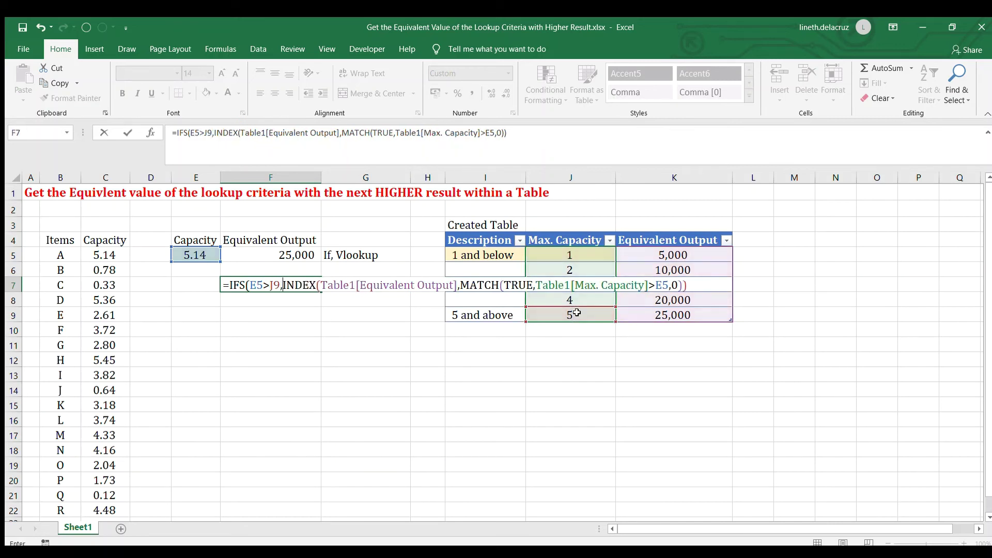
click(677, 314)
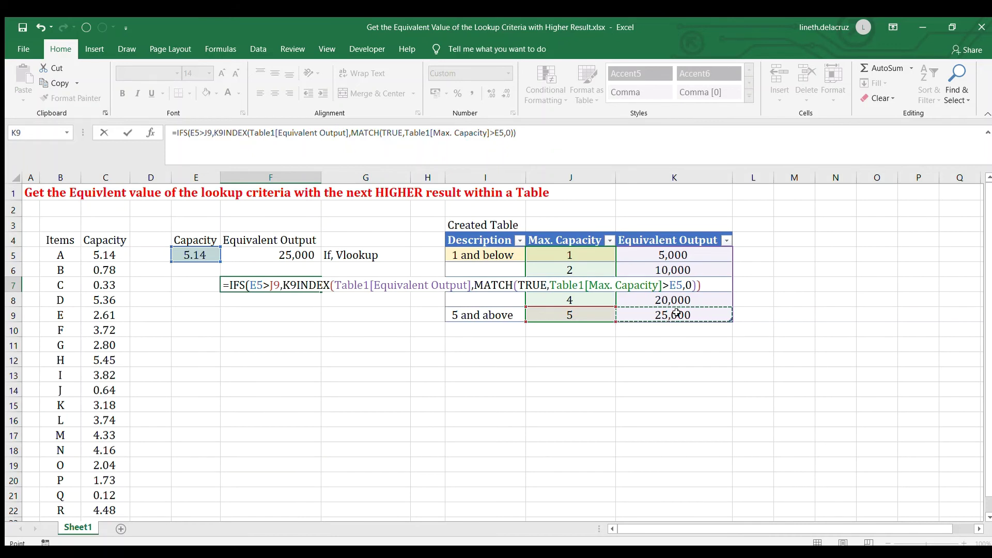
text(,)
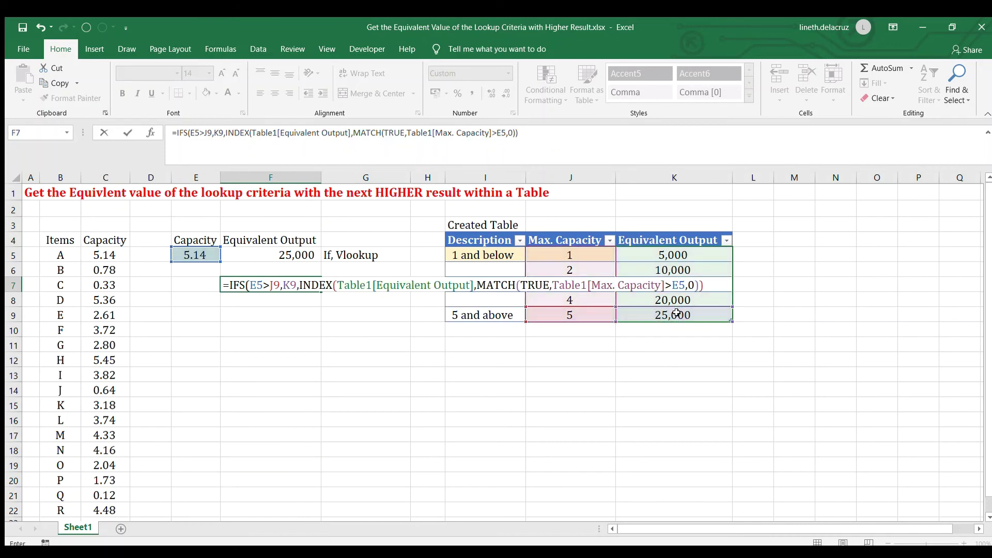
text(tr)
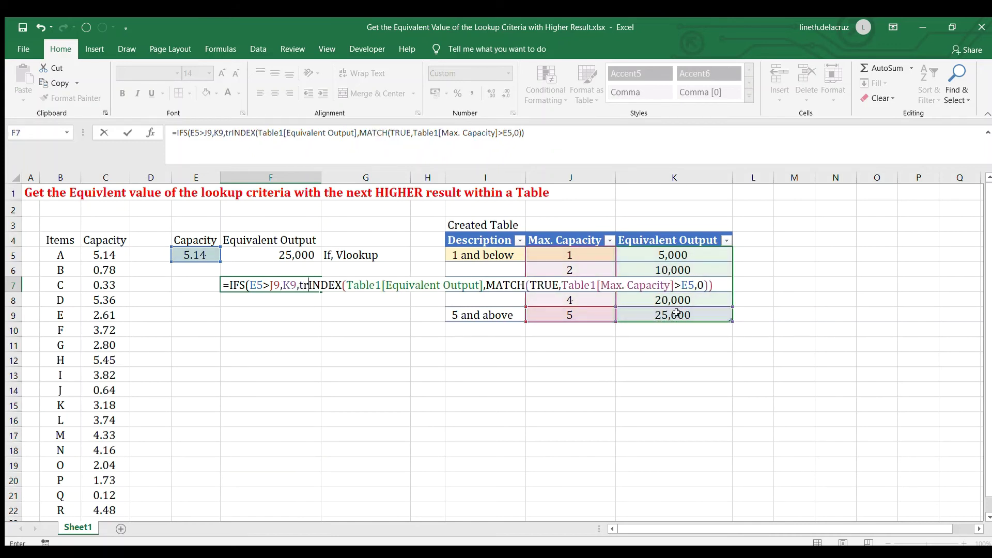
text(ue)
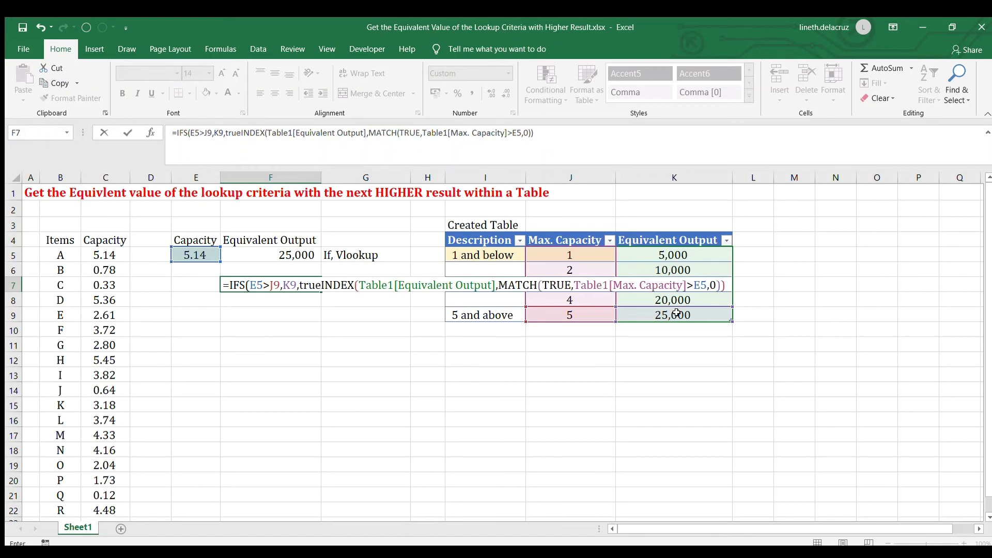
text(,)
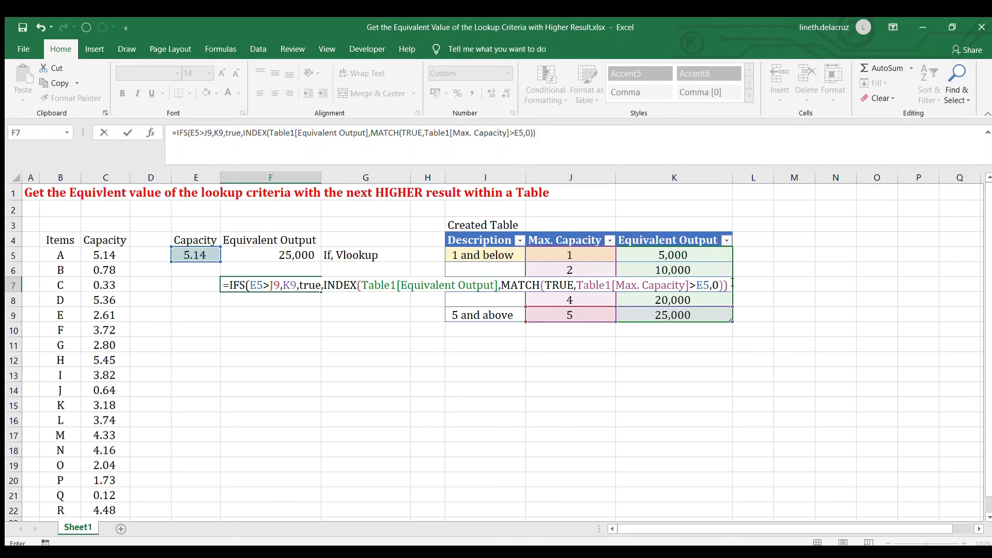
key(F2)
key(ctrl+shift+Return)
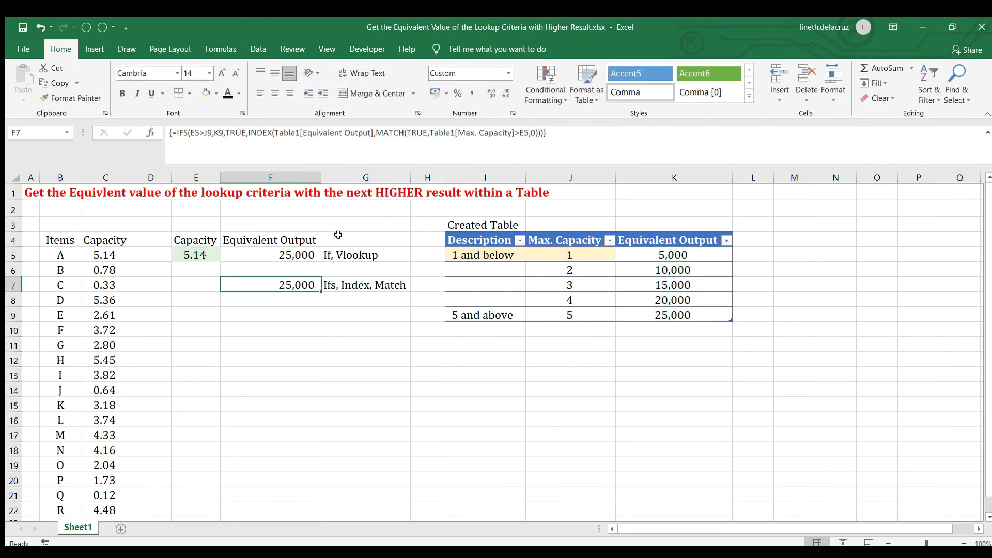
Set the E5 capacity to 0.78 and check F7's result
click(210, 258)
click(279, 286)
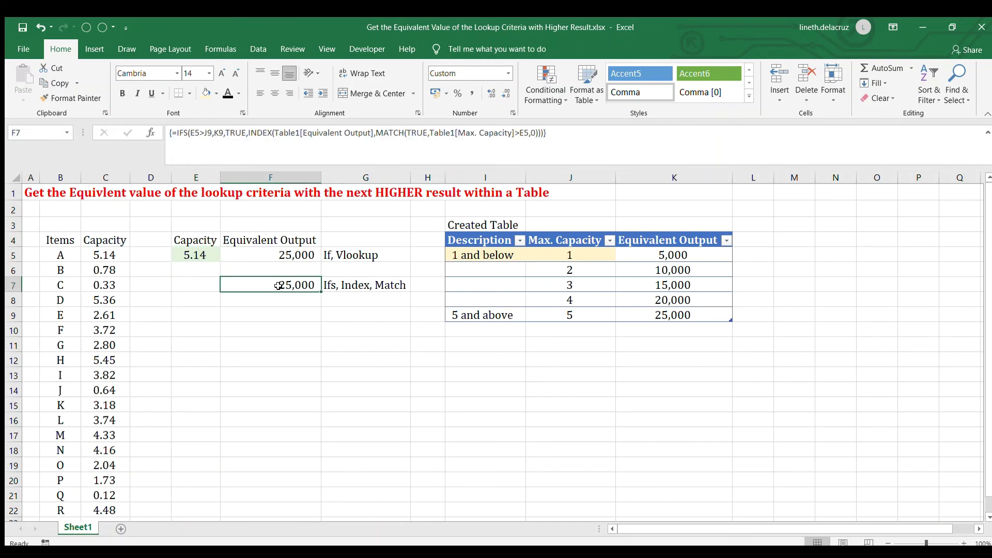
click(211, 258)
click(225, 256)
click(196, 276)
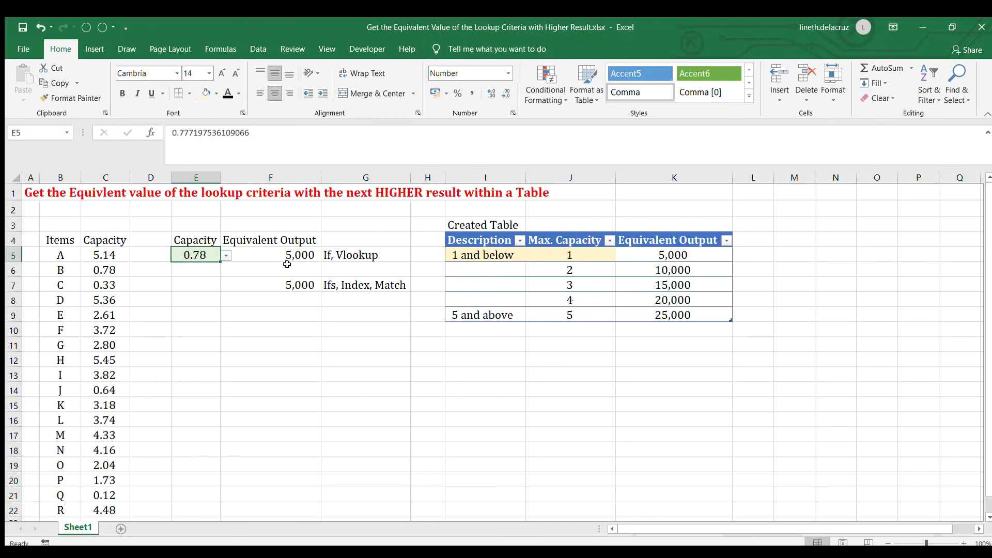
drag(270, 255, 197, 285)
Try capacities 5.36 and 2.61, comparing F5 and F7 against Max. Capacity values 2 to 4
click(212, 255)
click(226, 255)
click(198, 287)
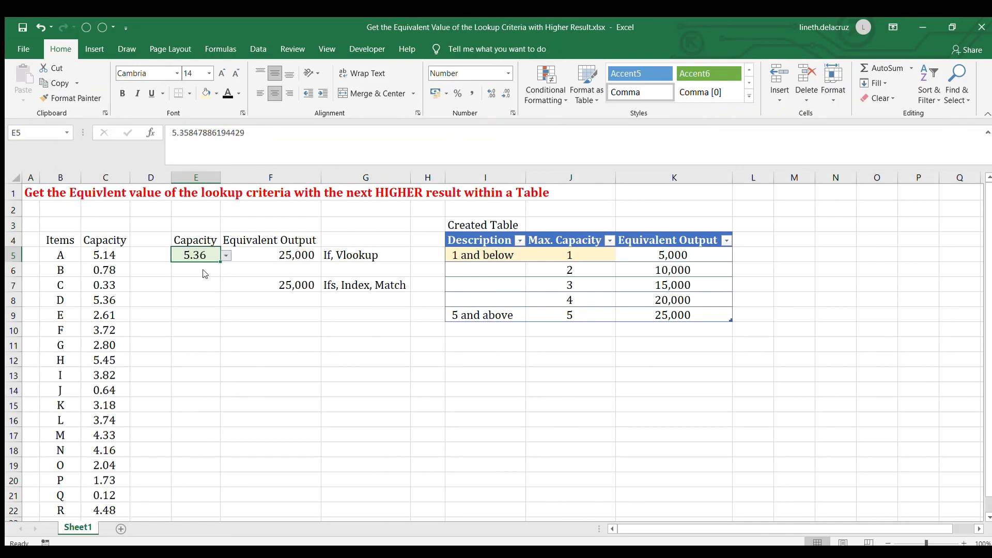
key(alt+Down)
key(Down)
key(Return)
click(292, 258)
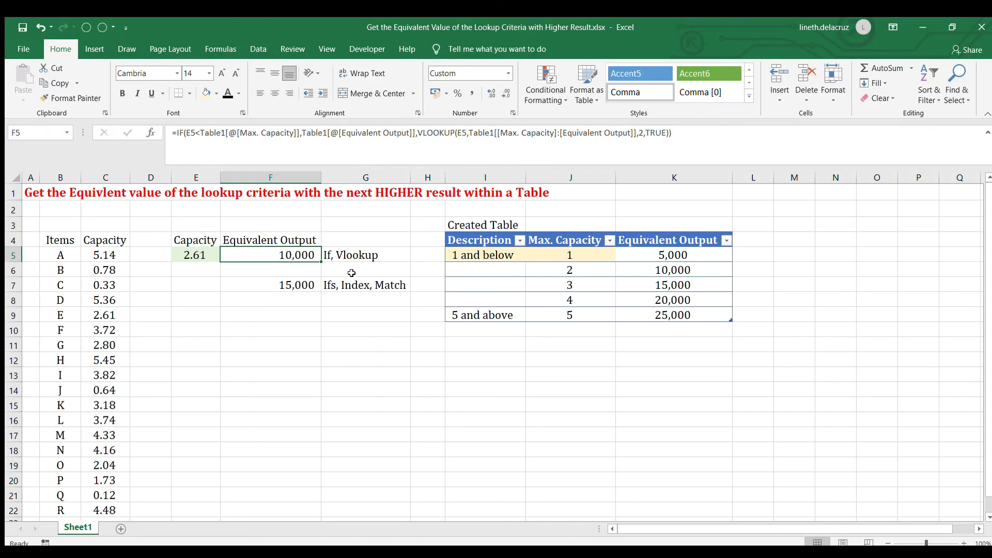
drag(569, 269, 569, 299)
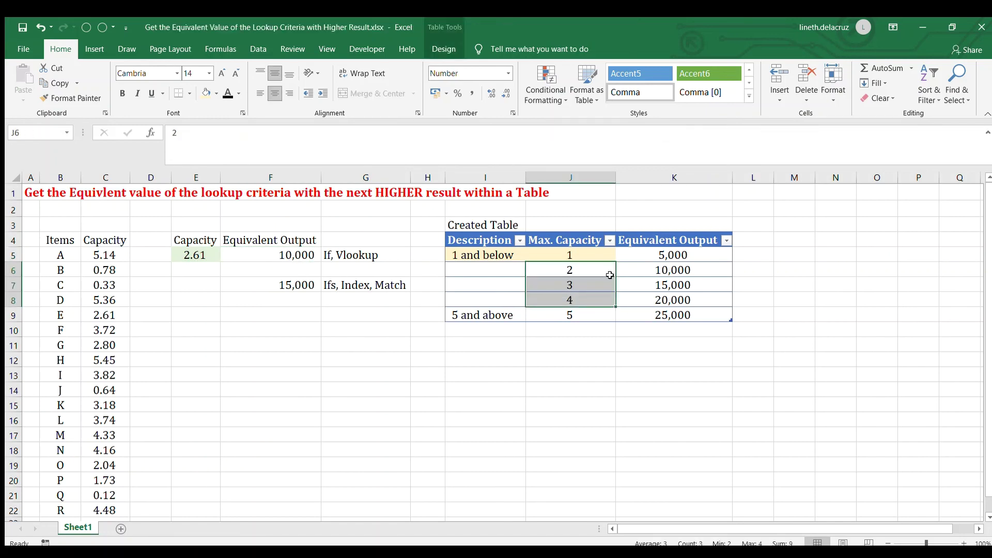
click(235, 286)
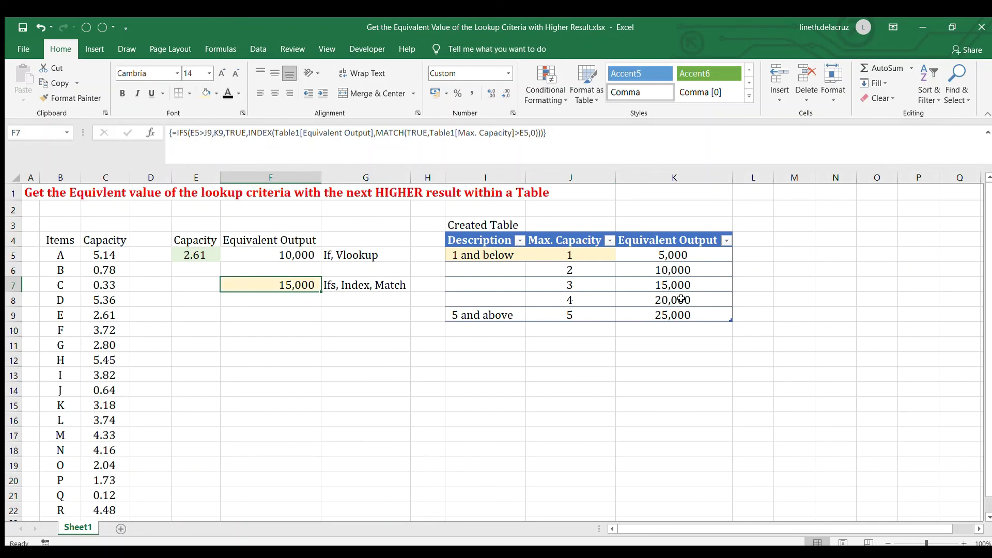
Set E5 to 3.82 and compare F7's 20,000 with K8's equivalent output
click(187, 254)
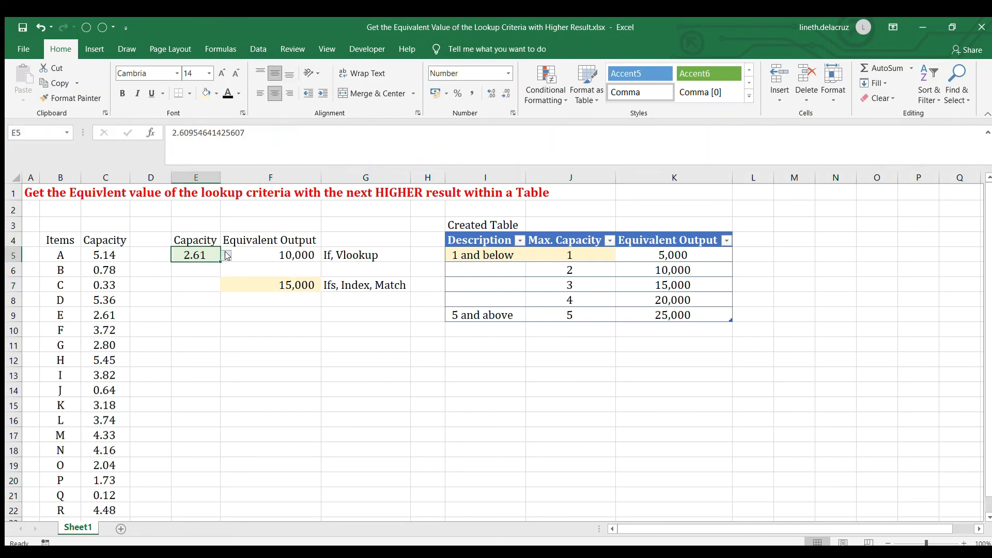
click(226, 255)
click(206, 265)
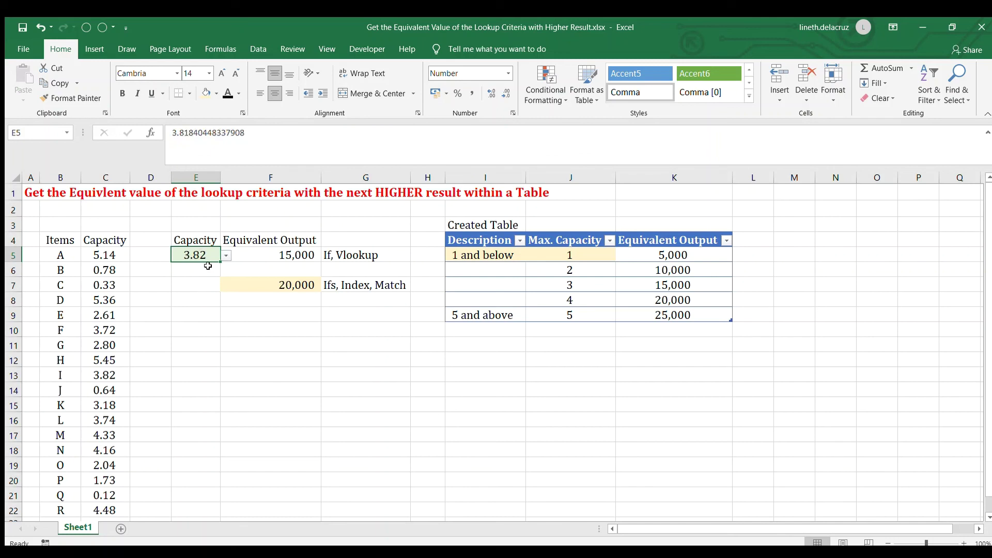
click(667, 301)
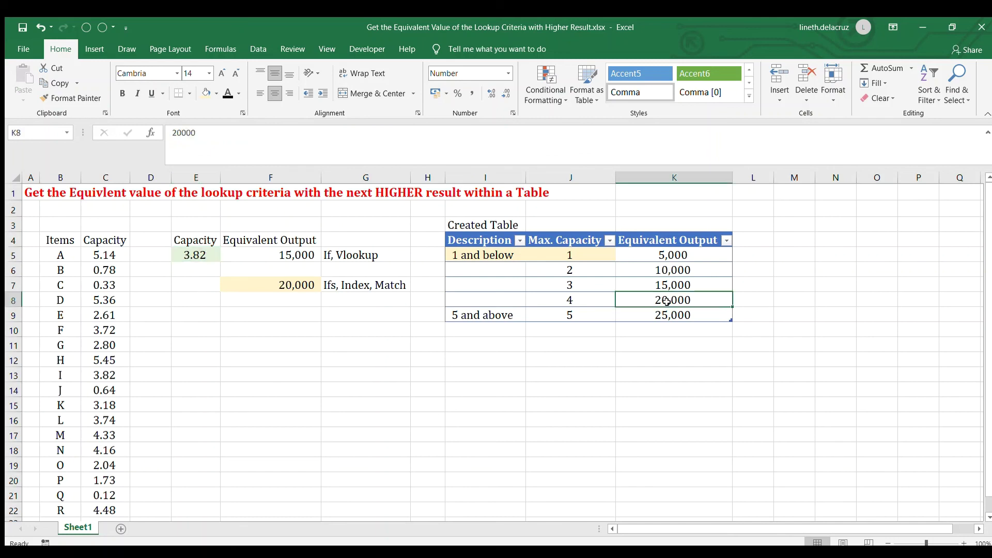
click(290, 285)
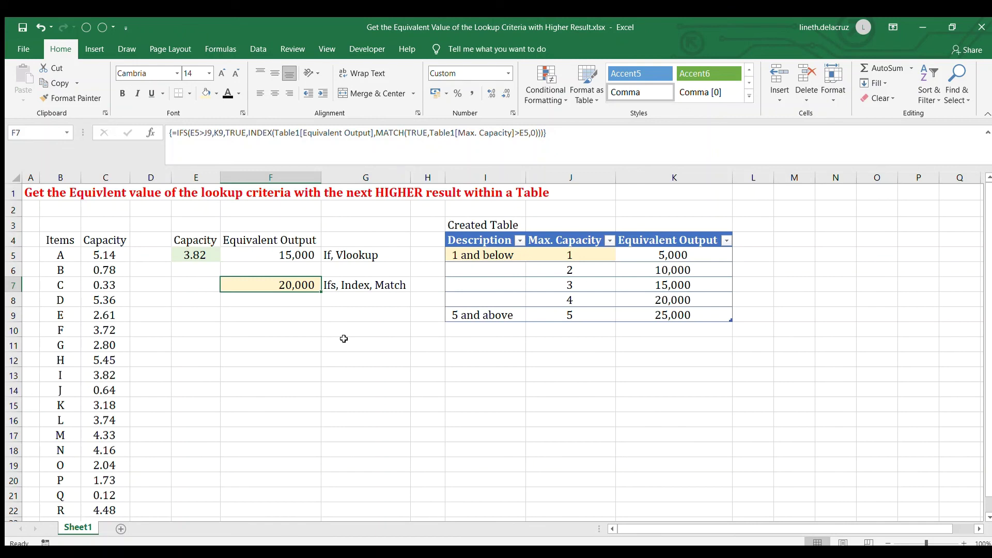